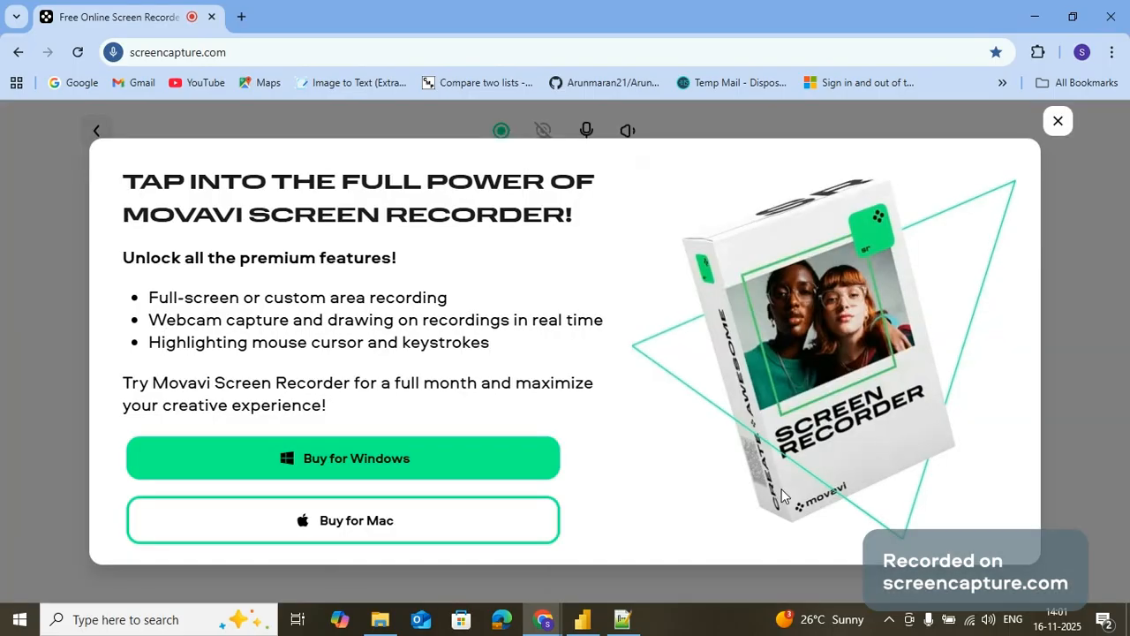
Dismiss the screen recorder's purchase offer and switch to Power BI Desktop to view the relationships between the model's tables
click(1057, 122)
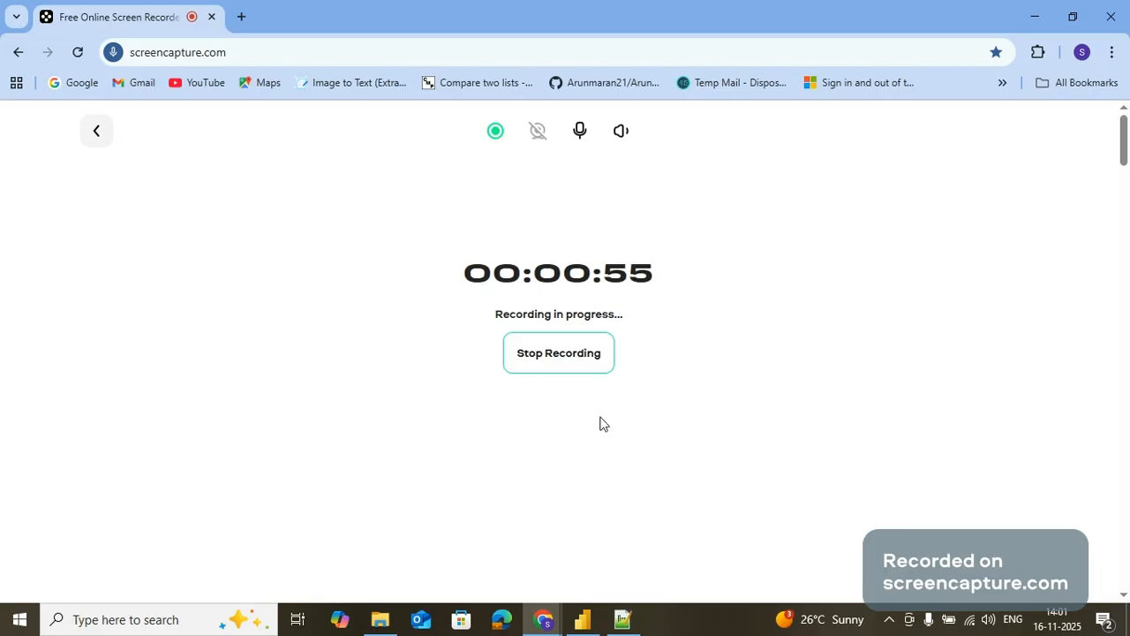
mouse_move(587, 619)
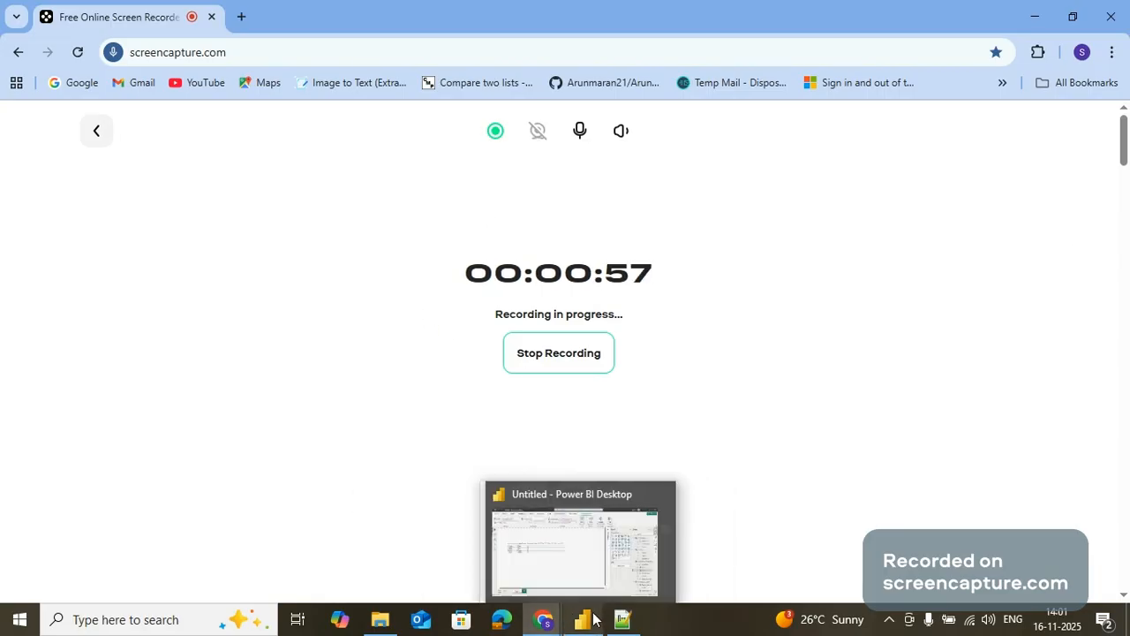
click(581, 494)
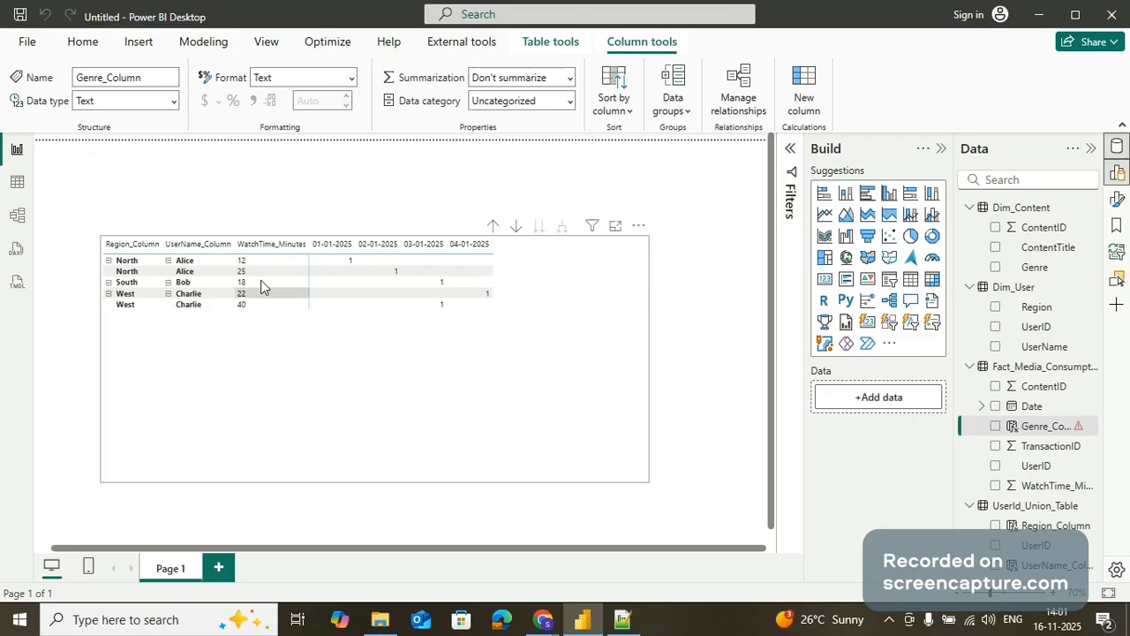
click(16, 221)
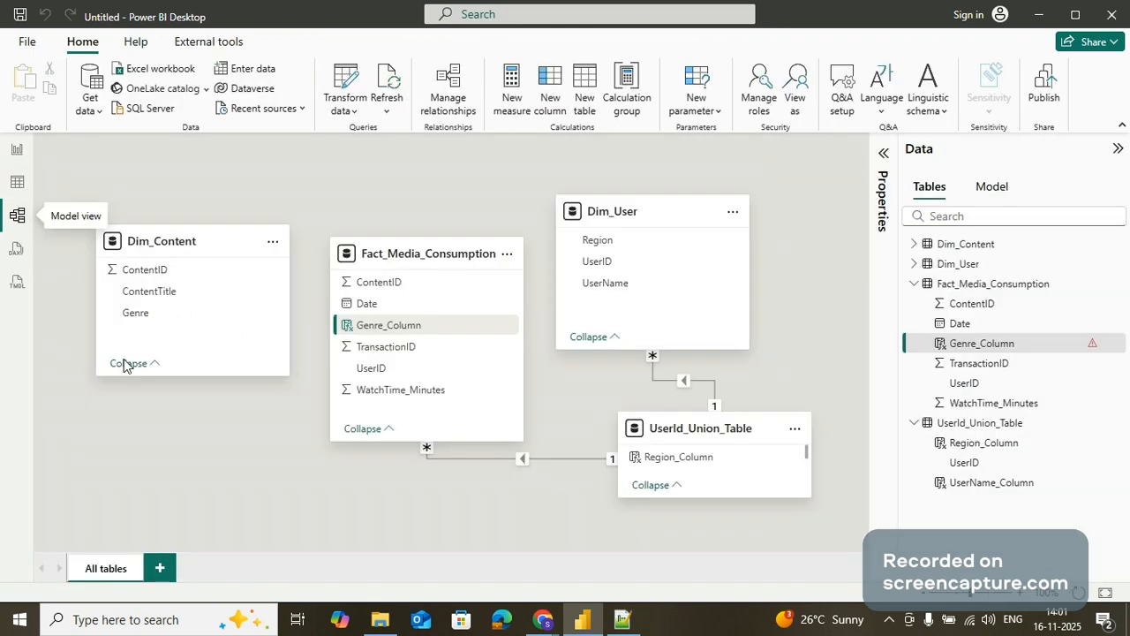
Review the rows and fields of the Dim_Content, Dim_User and Fact_Media_Consumption tables
click(17, 186)
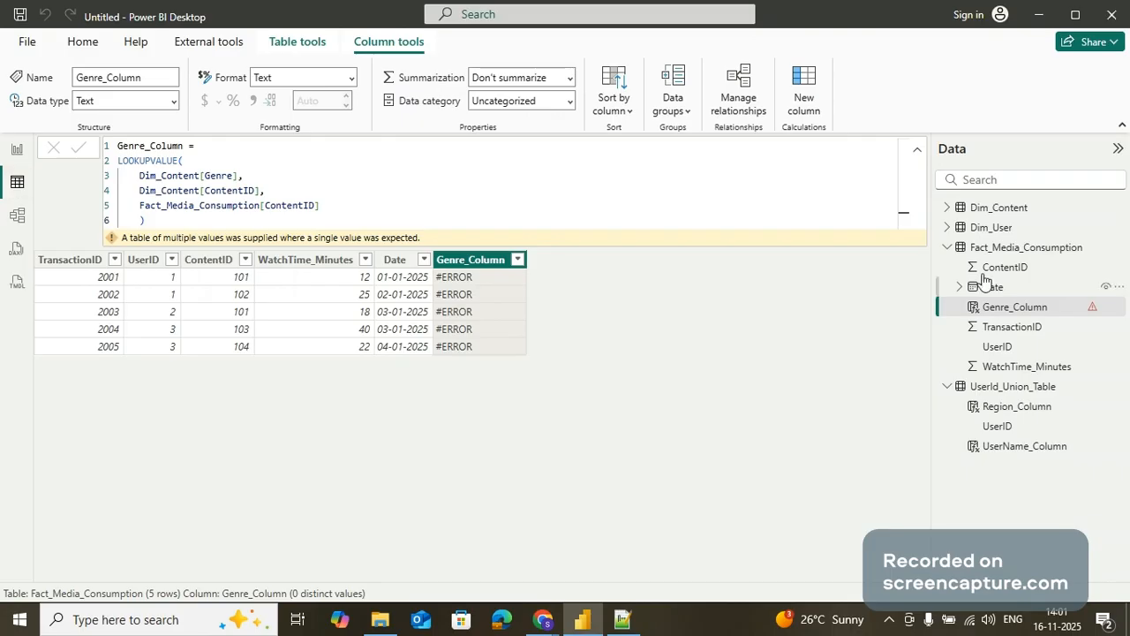
click(999, 207)
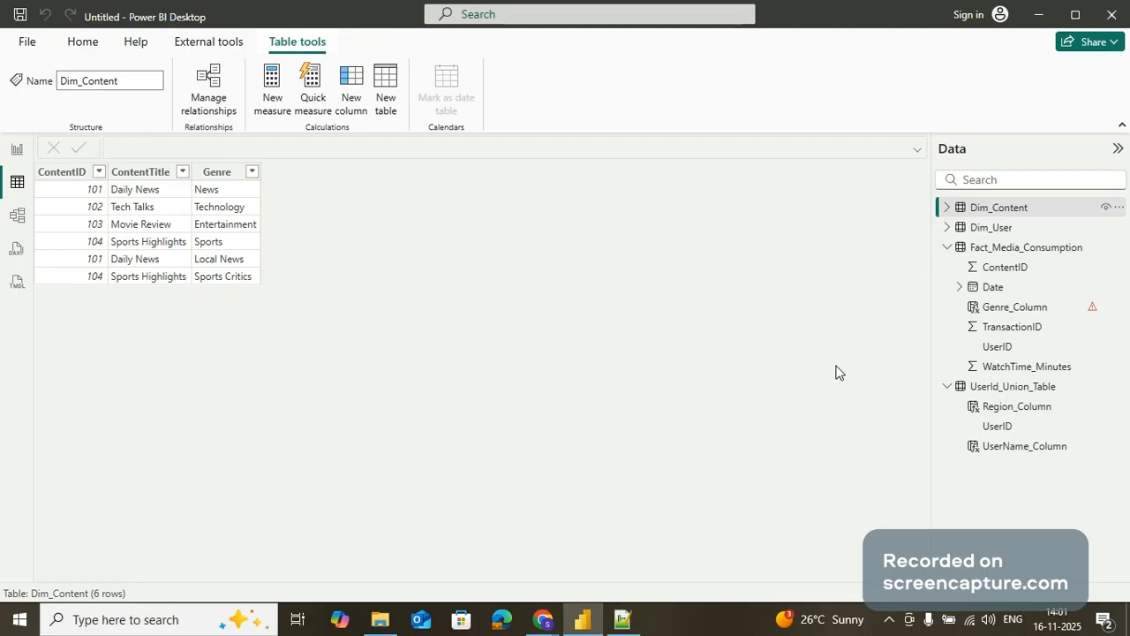
click(947, 209)
click(980, 210)
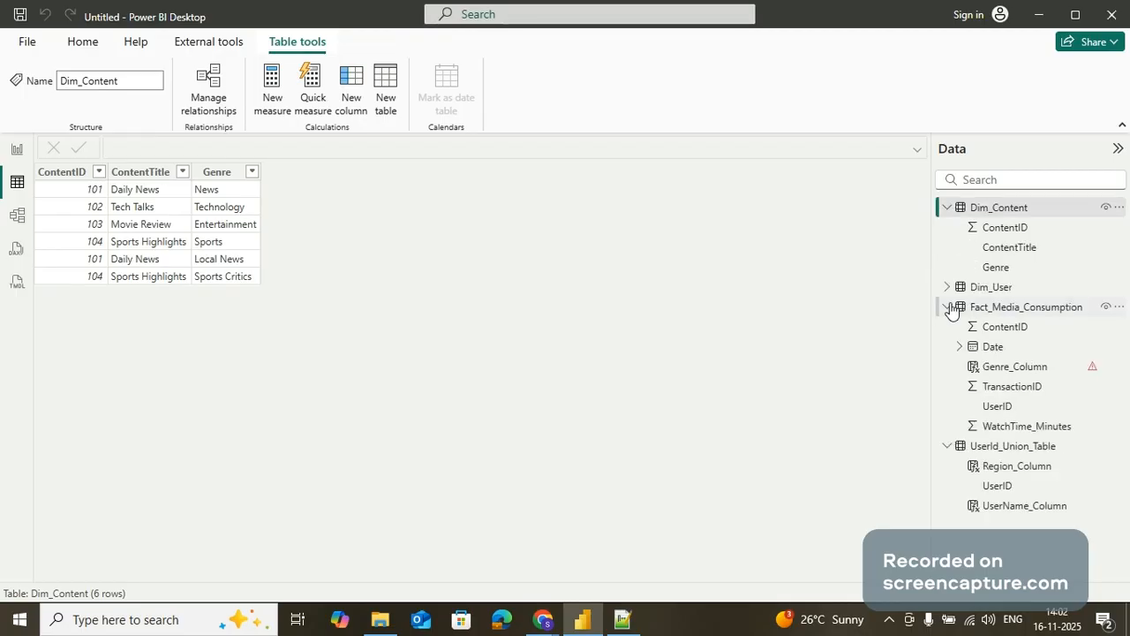
click(979, 289)
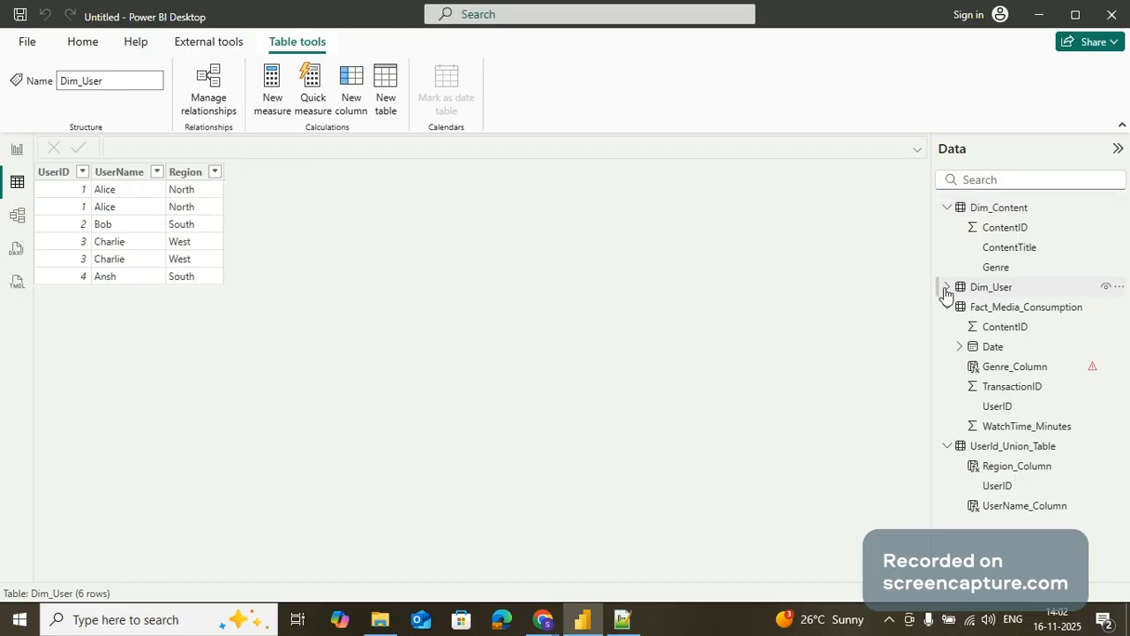
click(945, 288)
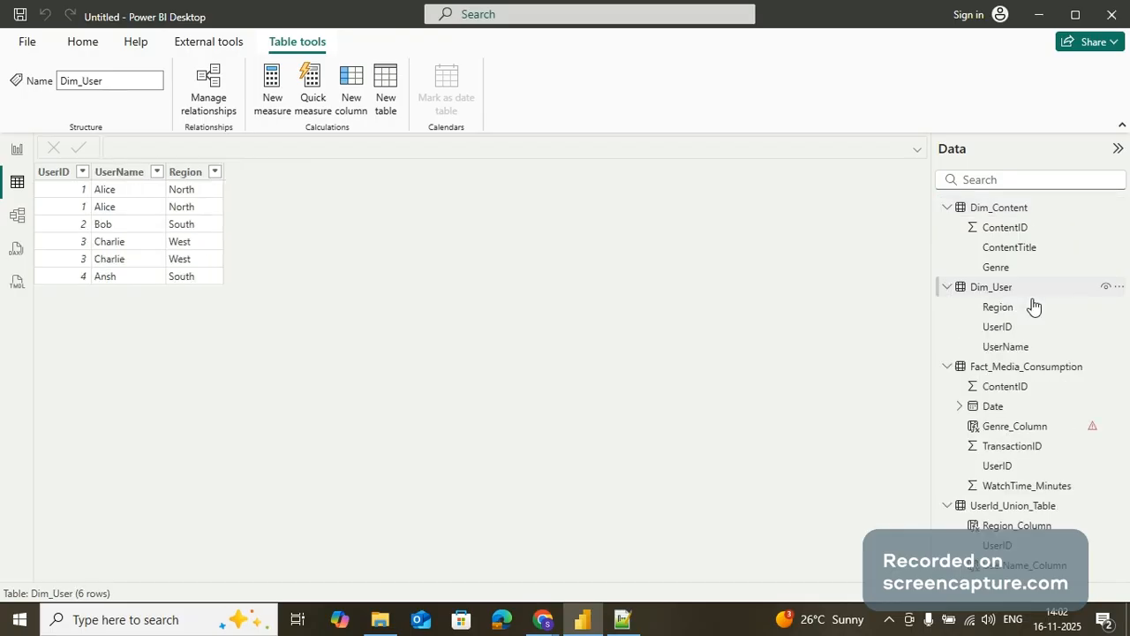
click(1001, 367)
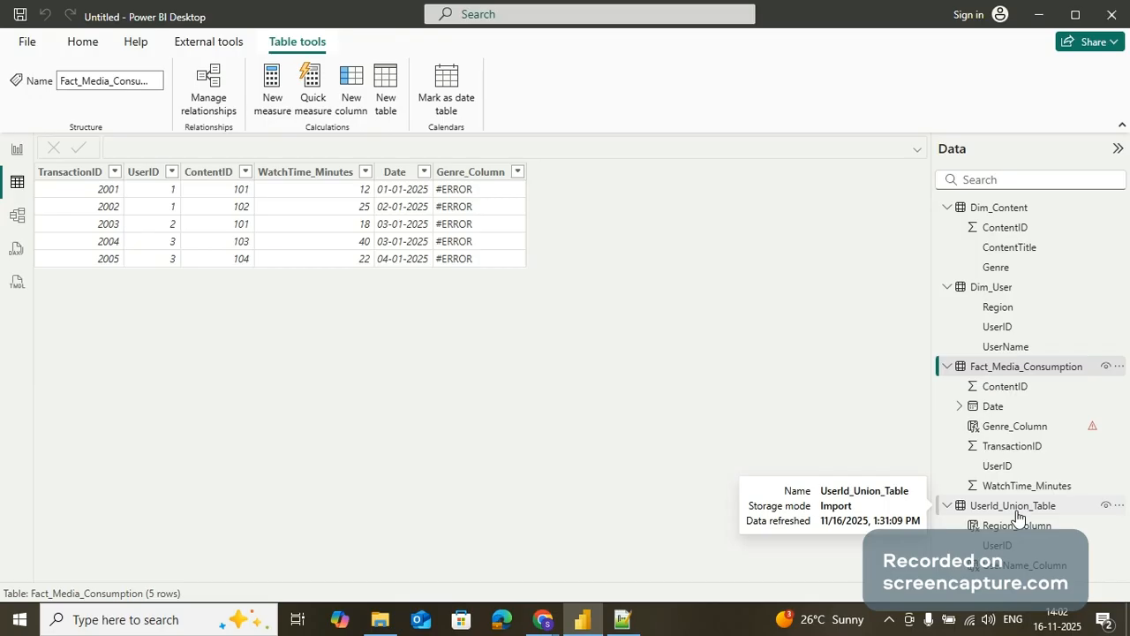
Review each applied step of the UserId_Union_Table query in Power Query Editor, from Source to Removed Duplicates1, and close the editor
click(83, 43)
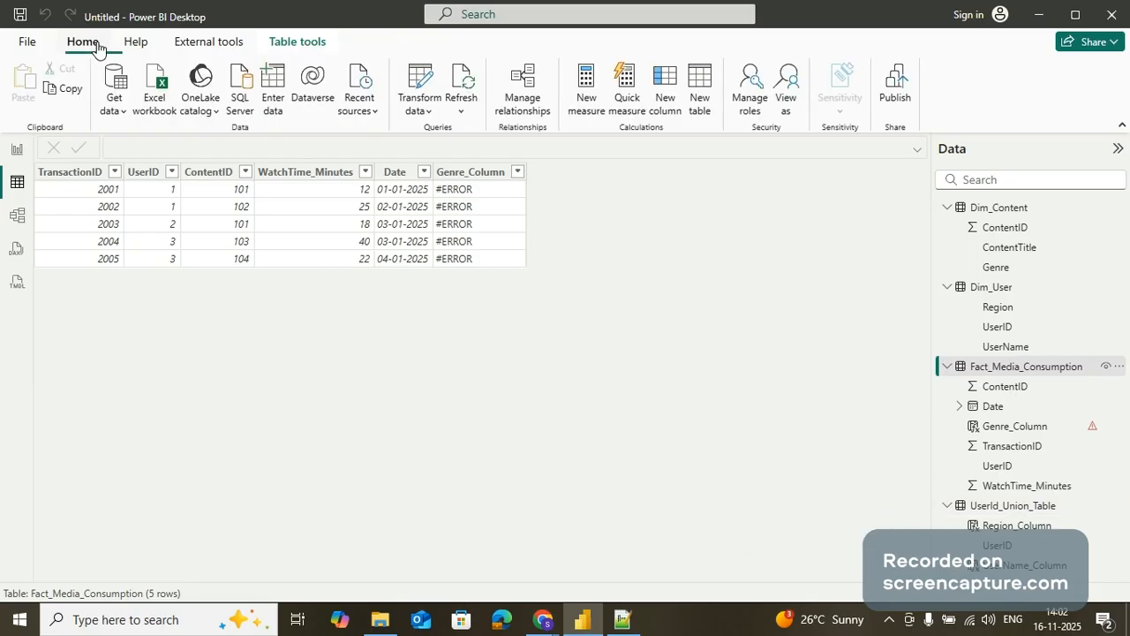
click(422, 80)
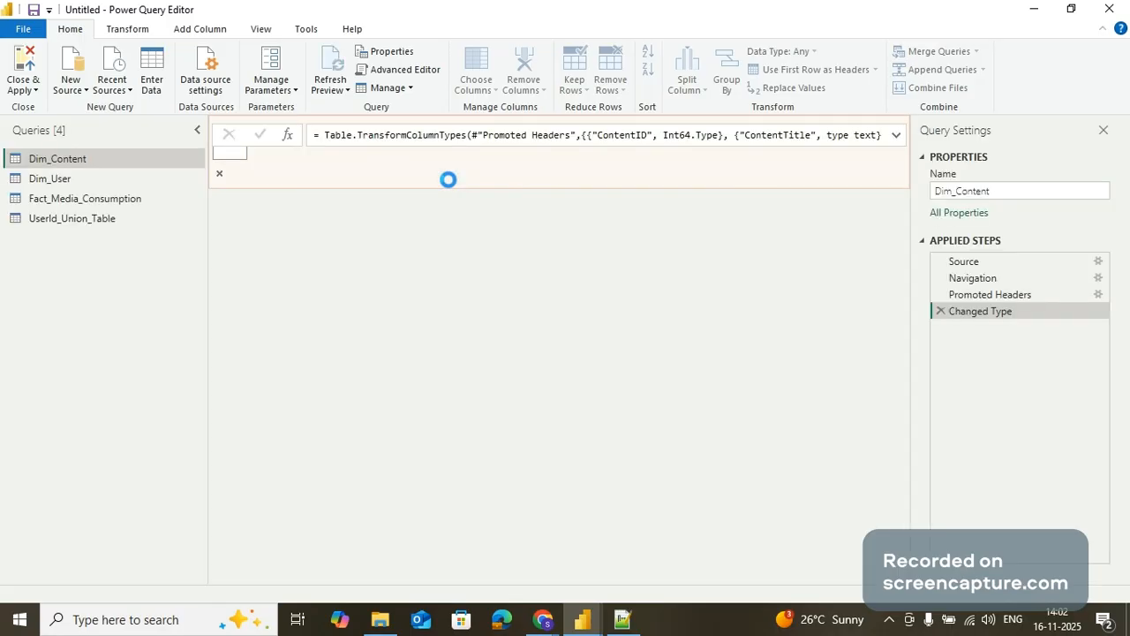
click(103, 219)
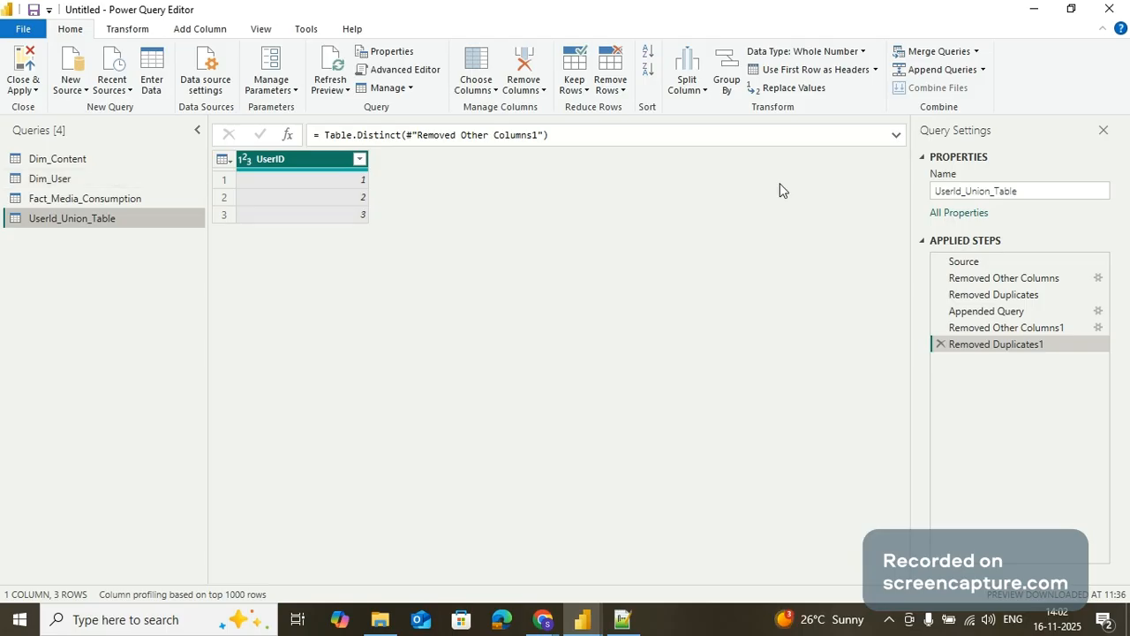
click(973, 264)
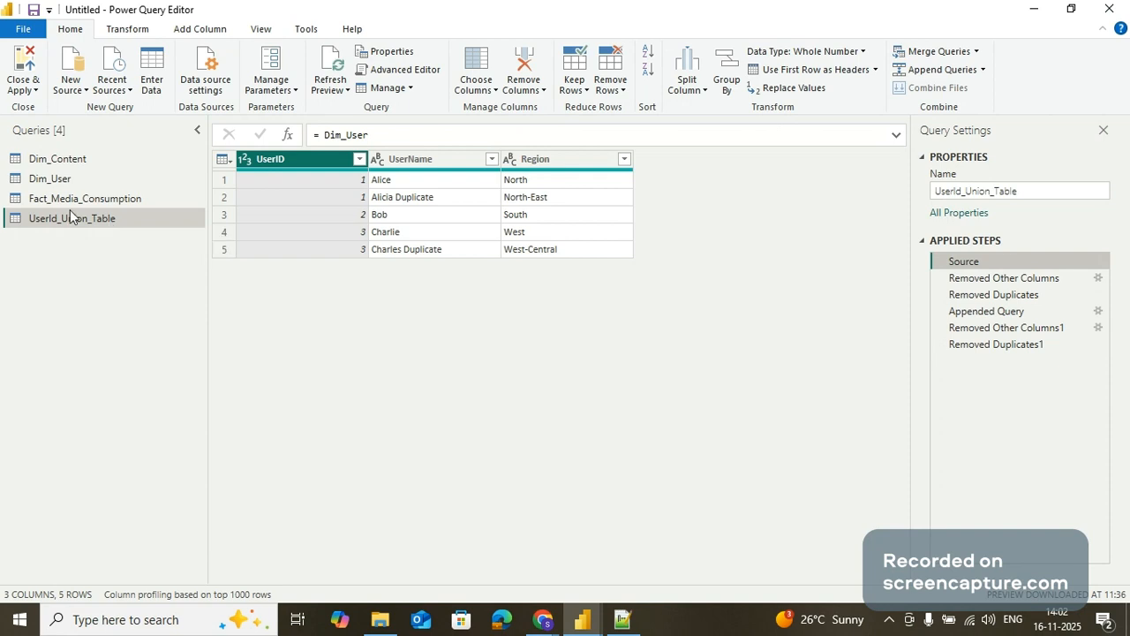
click(1006, 279)
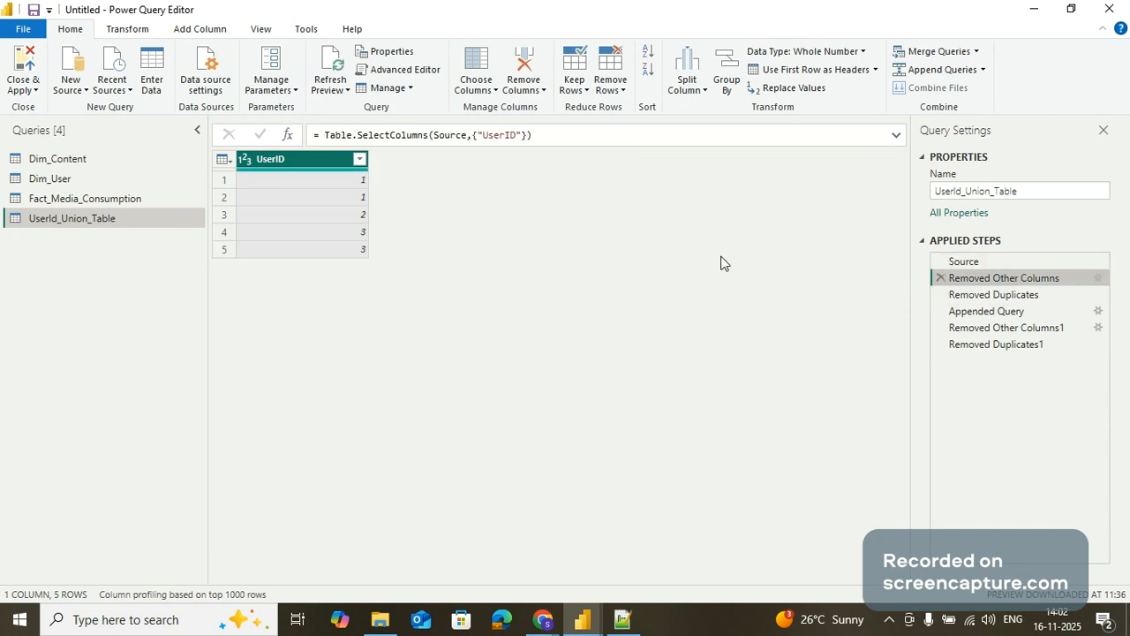
click(1013, 295)
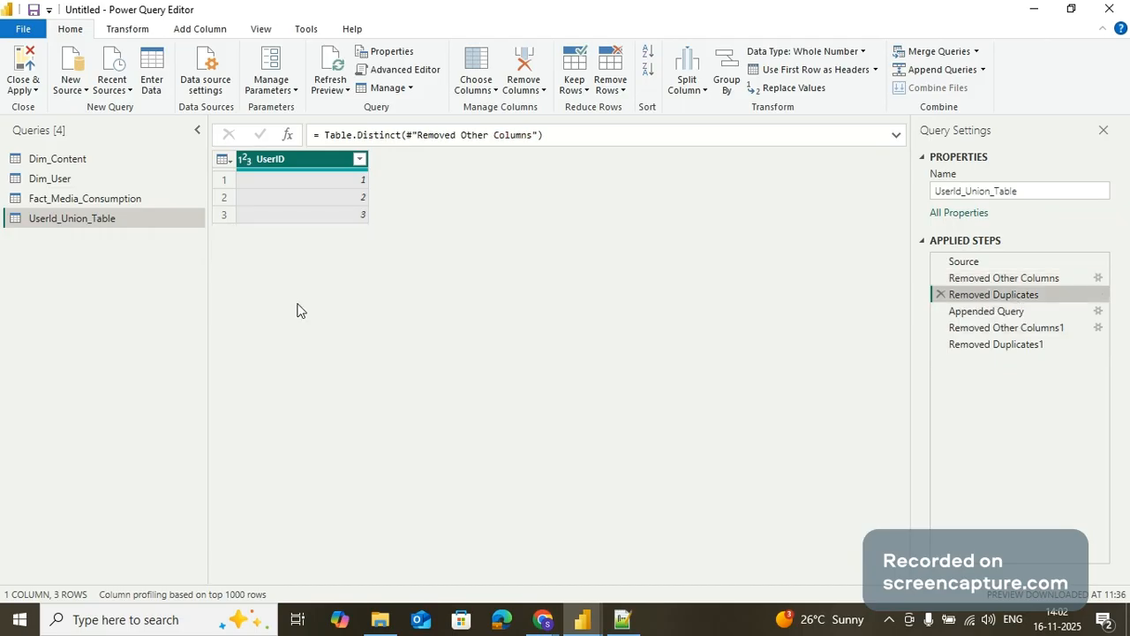
click(986, 313)
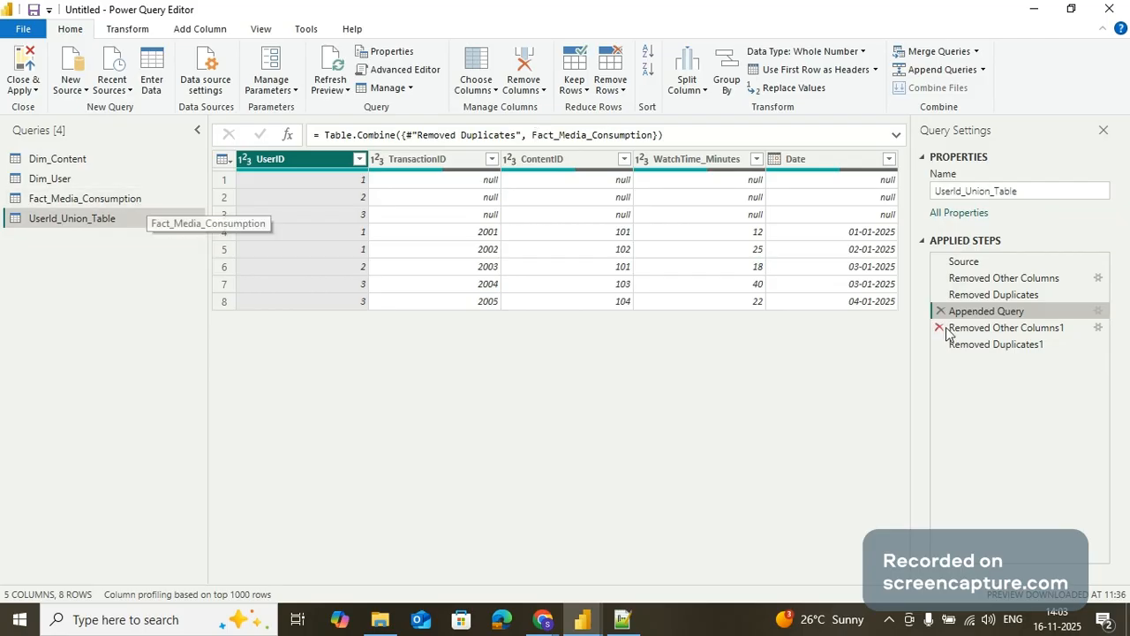
click(980, 328)
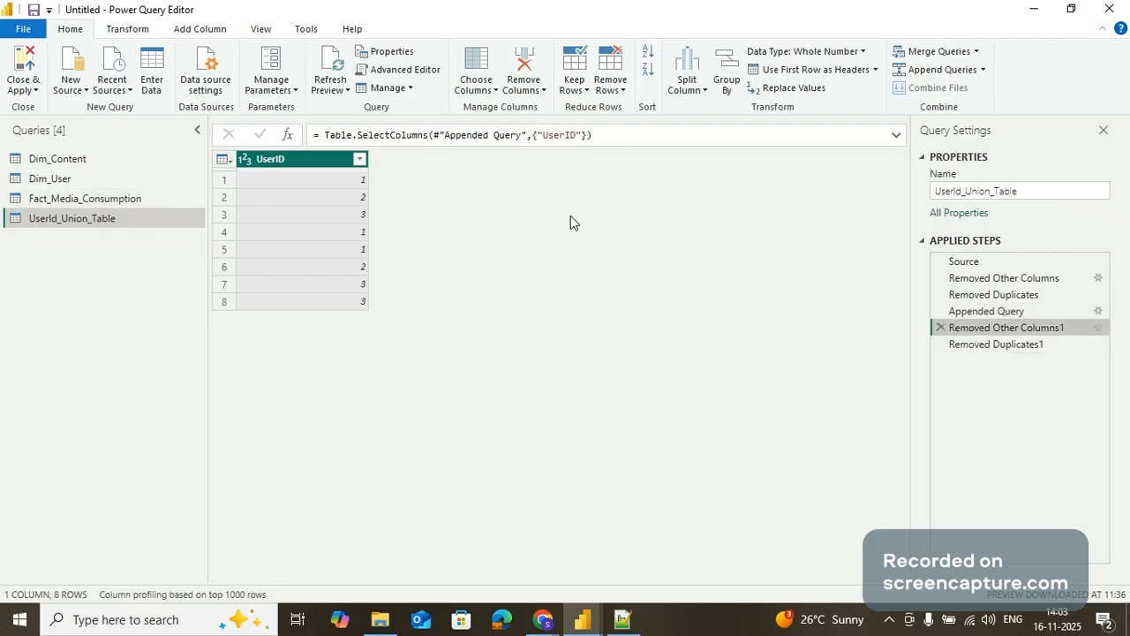
click(1030, 347)
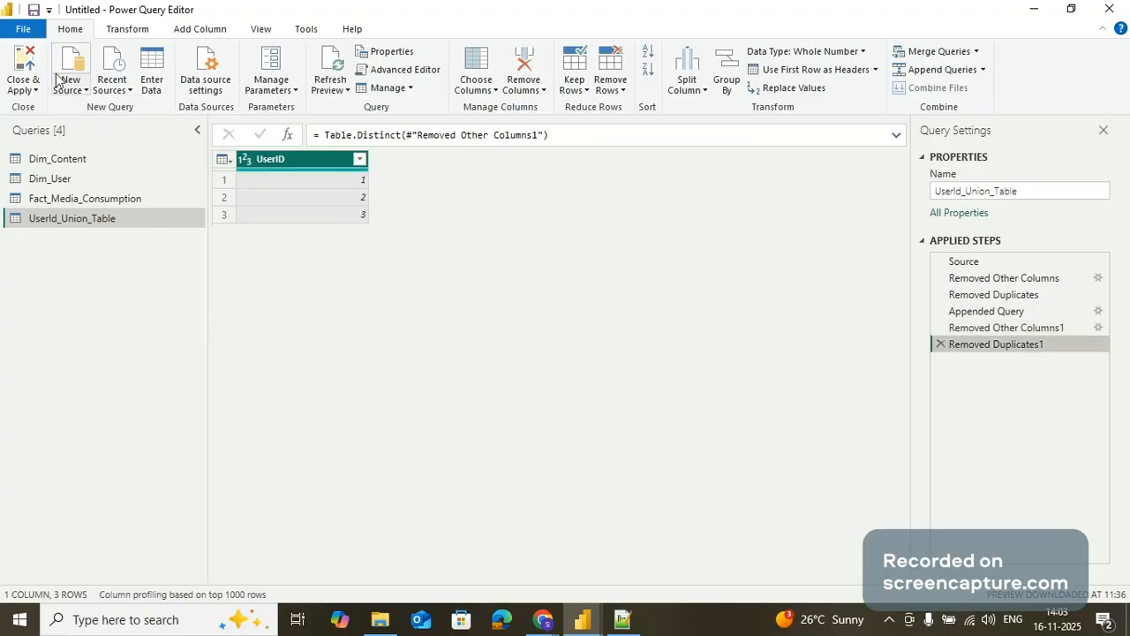
click(1111, 9)
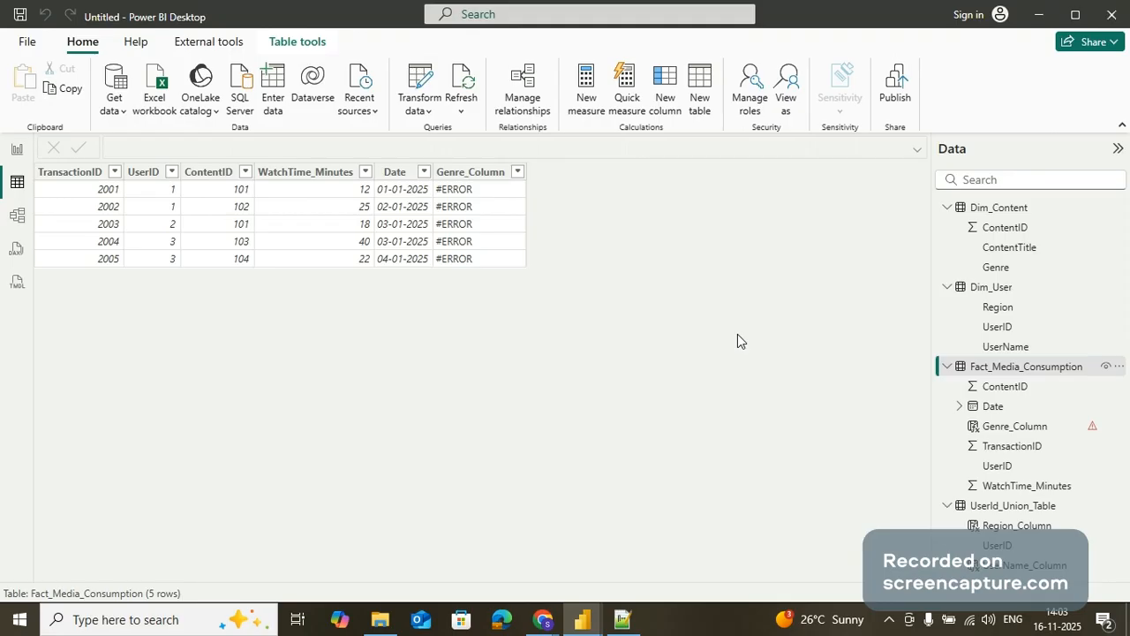
Return to the report page, select the matrix and widen the list of data fields
click(16, 154)
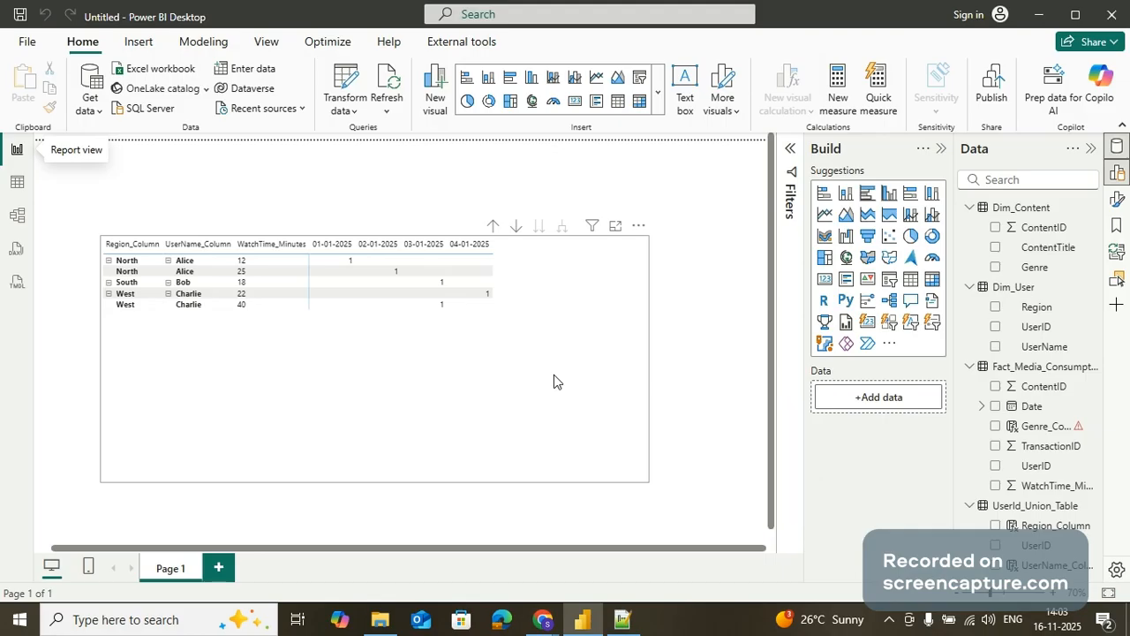
click(553, 381)
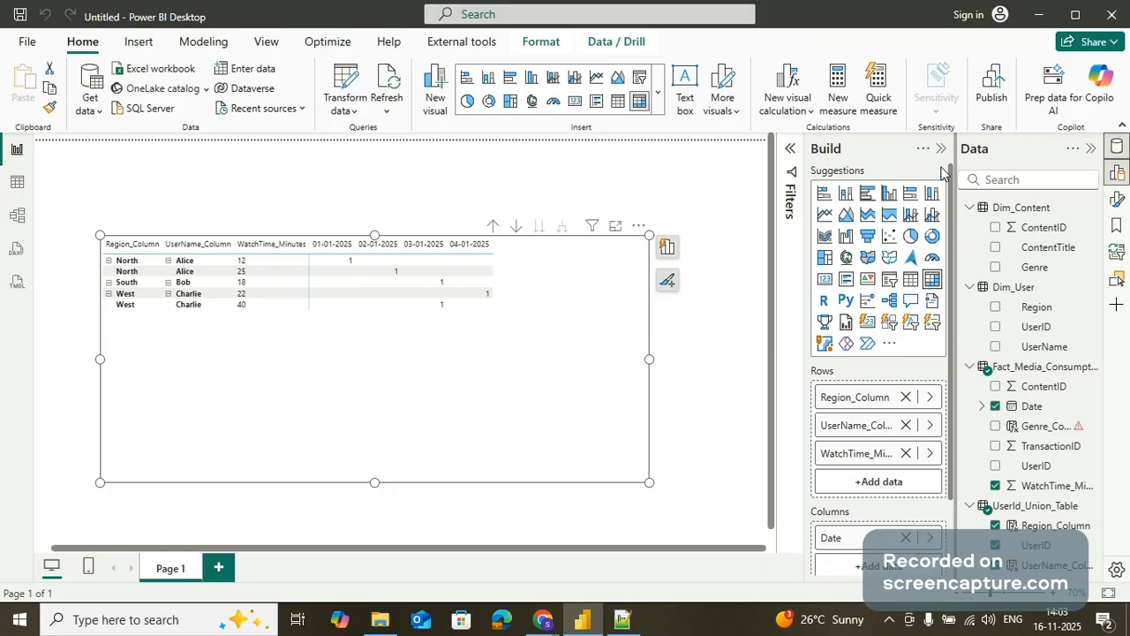
drag(953, 174, 872, 167)
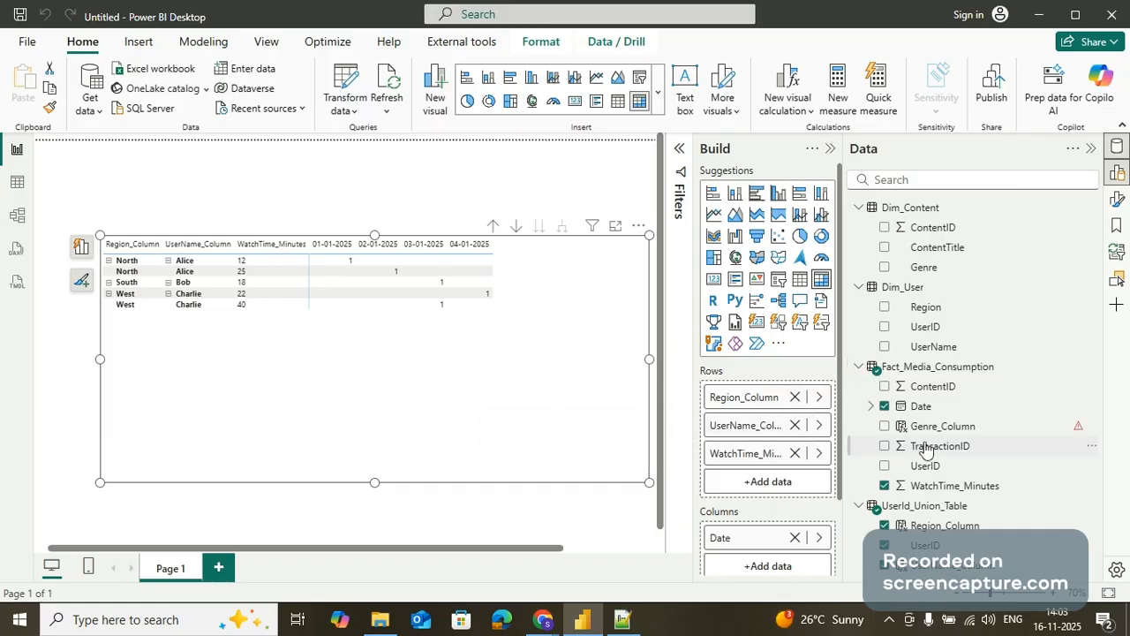
Examine the LOOKUPVALUE formulas of UserName_Column and Region_Column in UserId_Union_Table, leaving both without edits
click(934, 569)
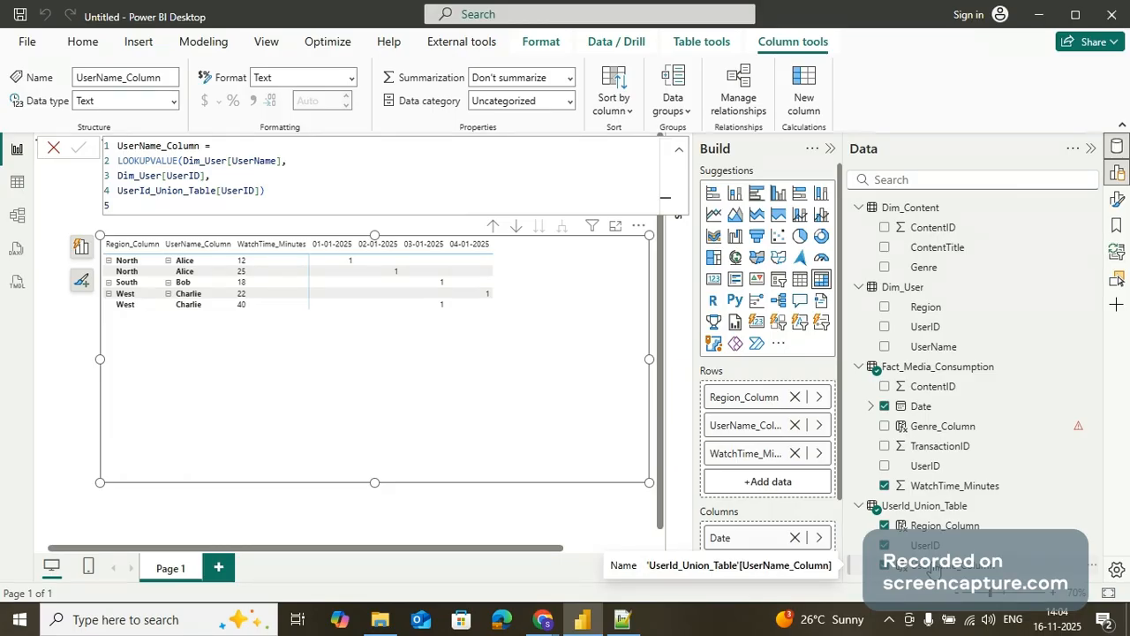
double_click(185, 160)
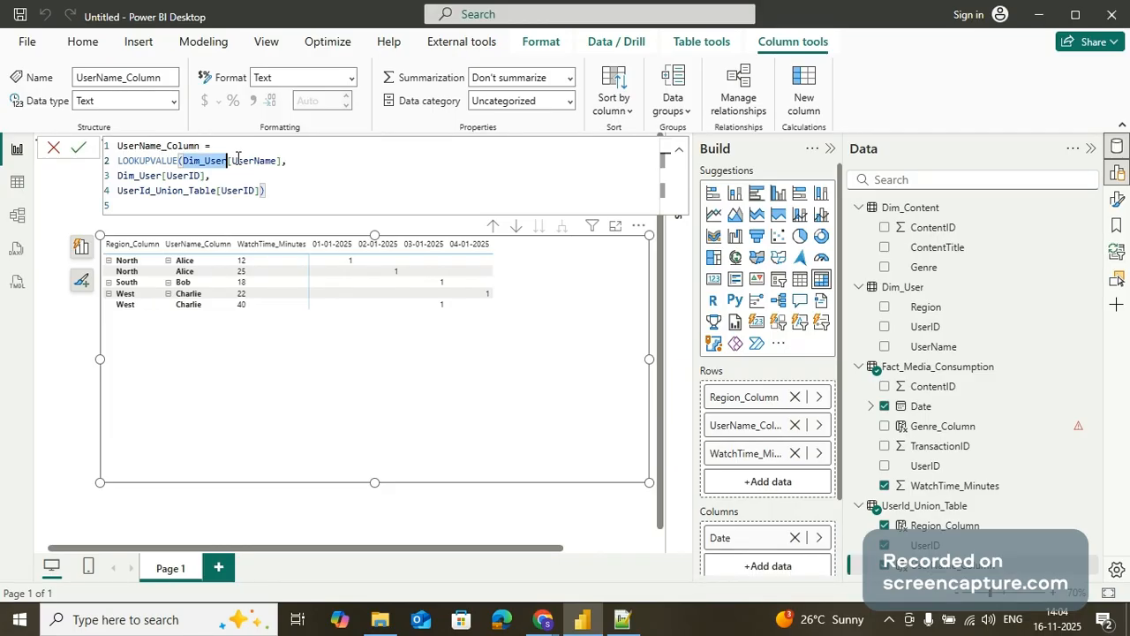
drag(238, 158, 285, 160)
drag(150, 175, 251, 191)
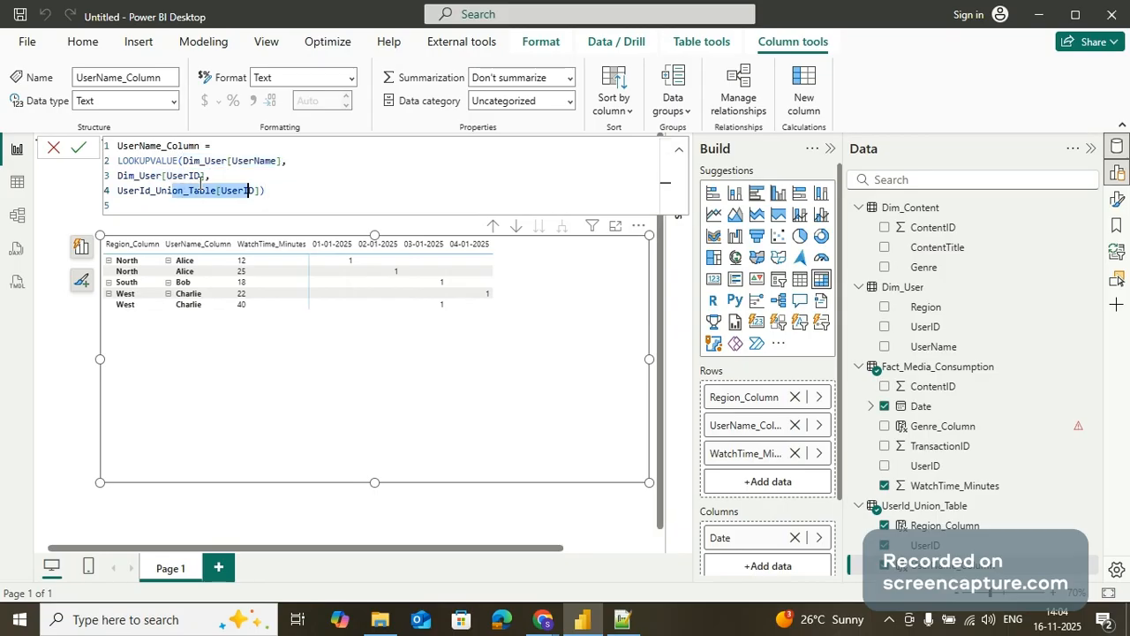
click(168, 176)
click(199, 191)
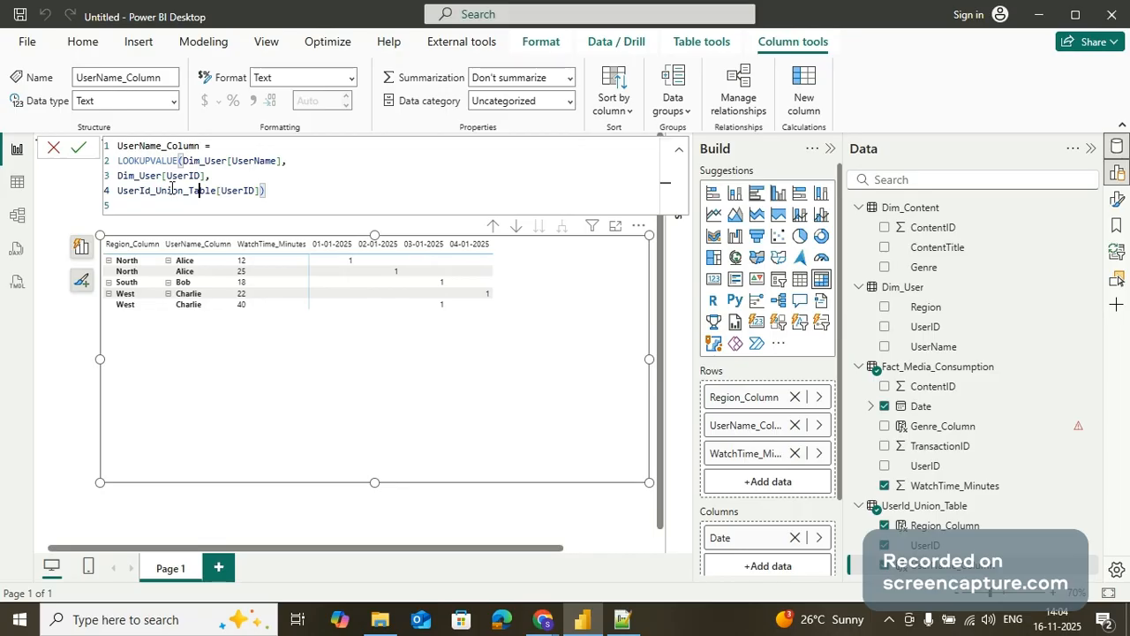
click(128, 177)
double_click(139, 191)
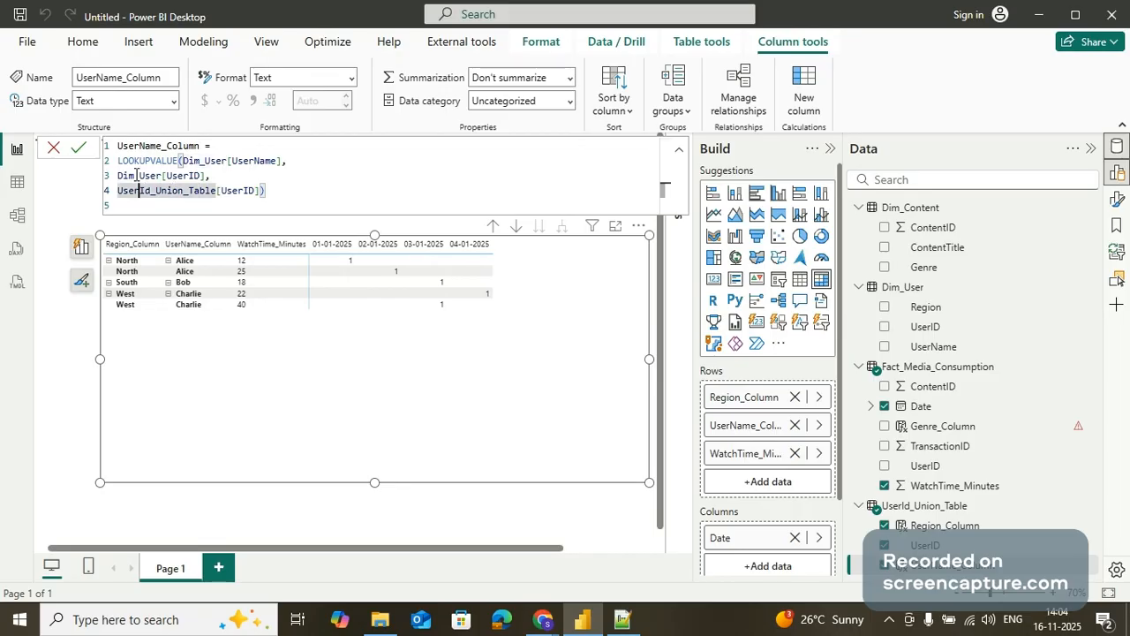
double_click(137, 176)
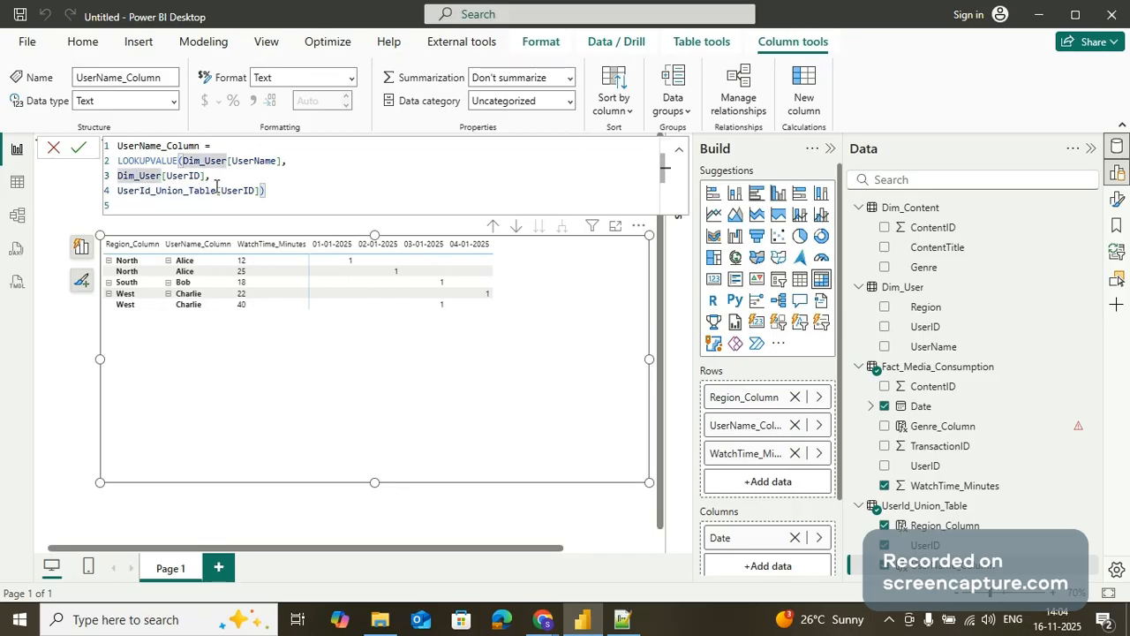
drag(183, 160, 281, 161)
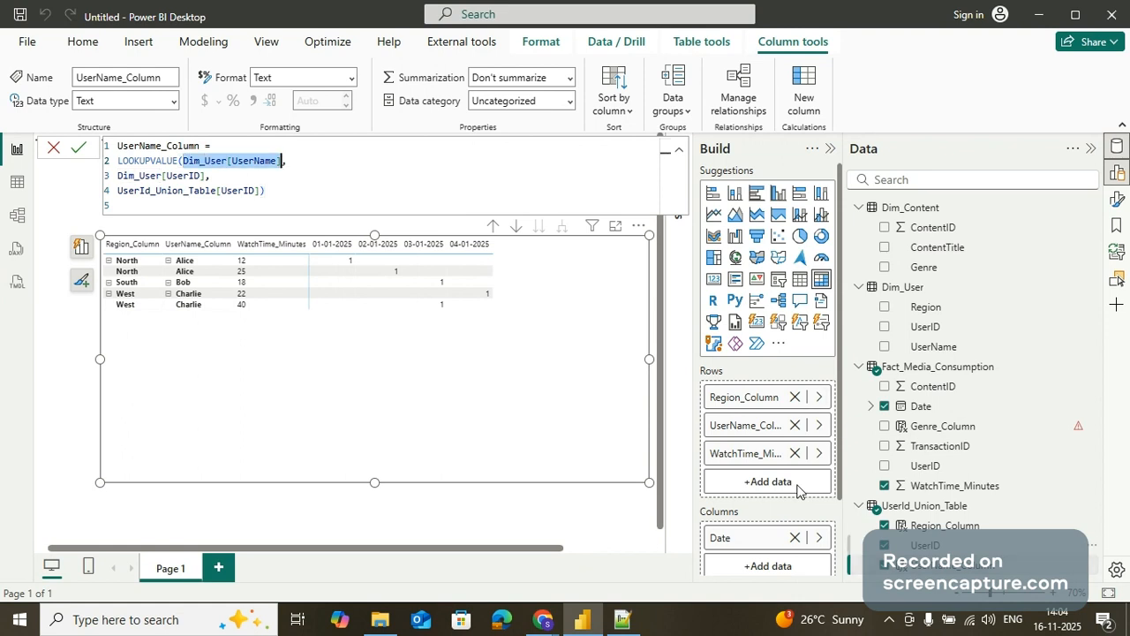
click(54, 148)
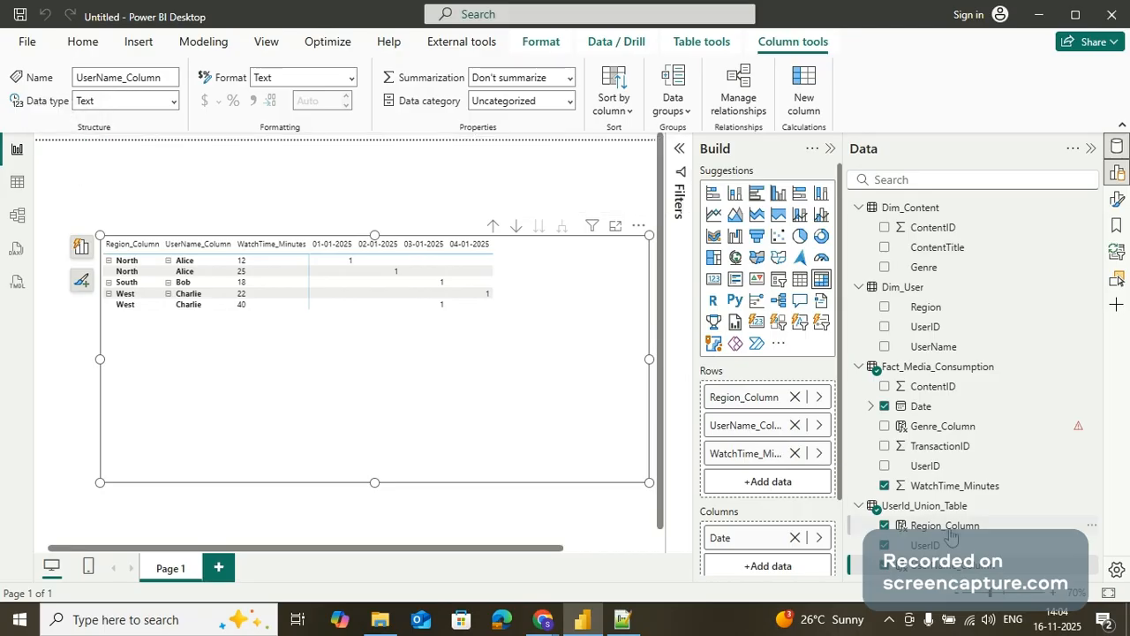
click(950, 530)
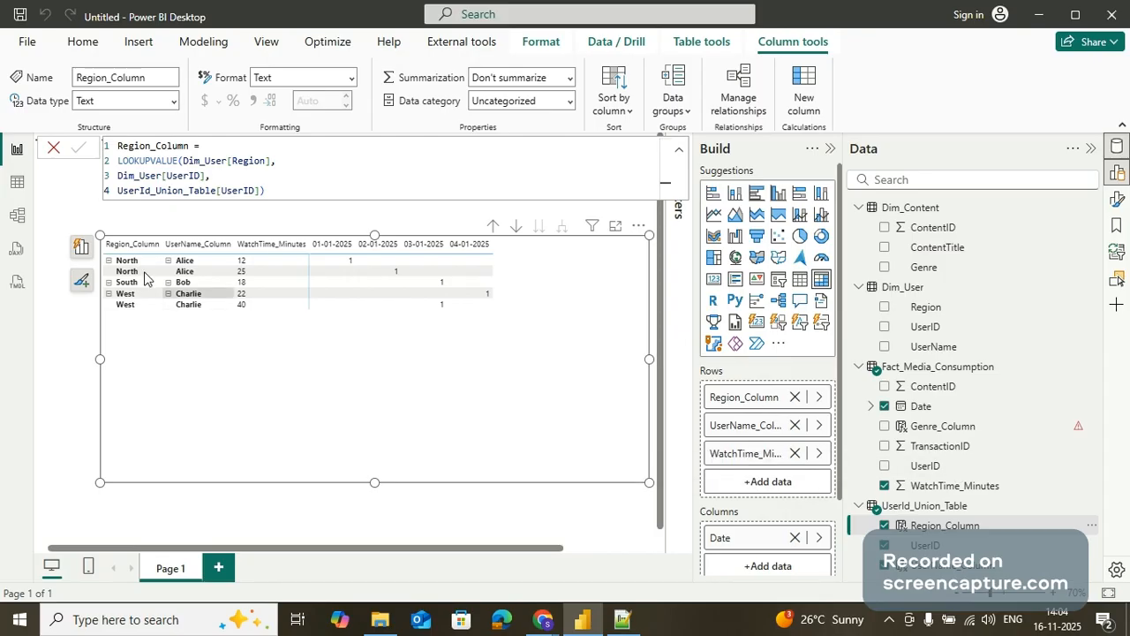
click(55, 149)
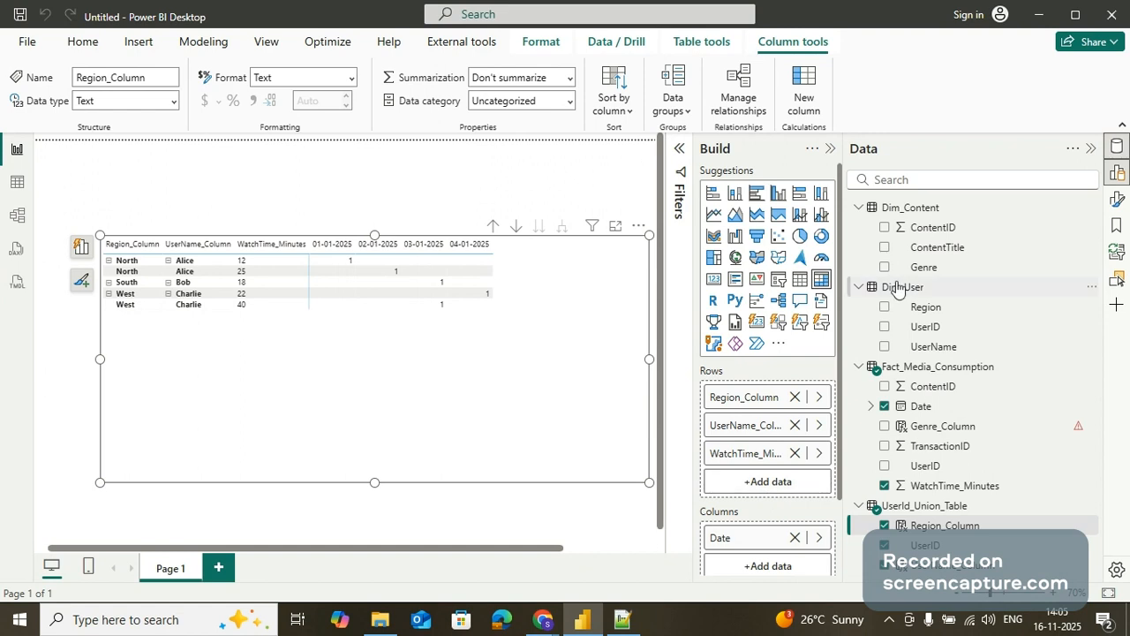
Try adding the Genre field from Dim_Content to the matrix rows, and remove it again
drag(909, 273, 769, 492)
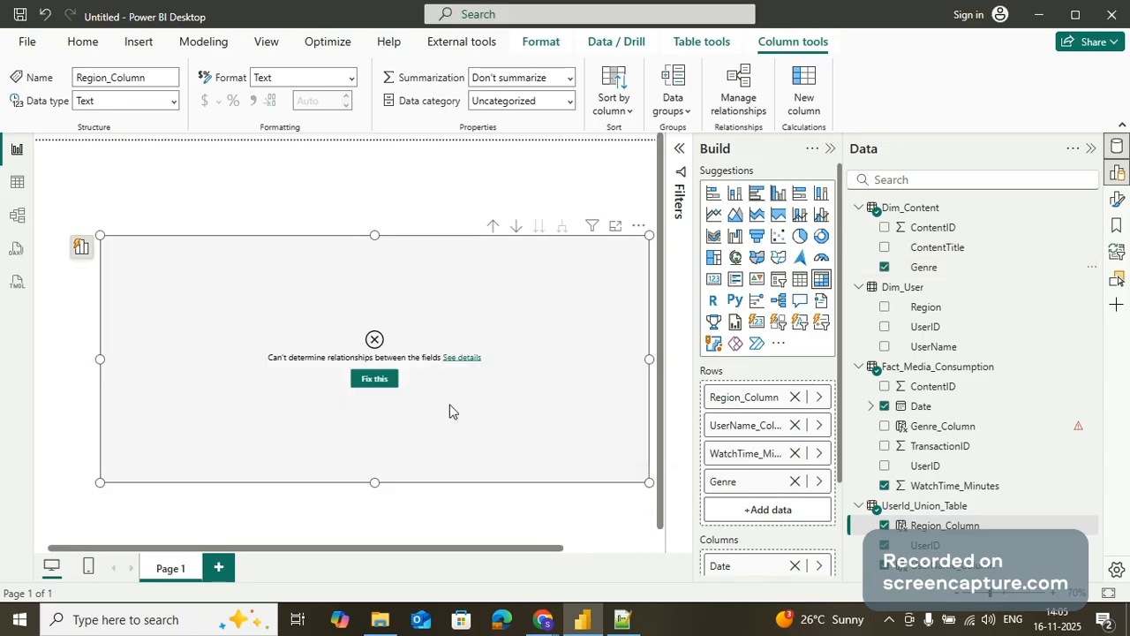
click(794, 481)
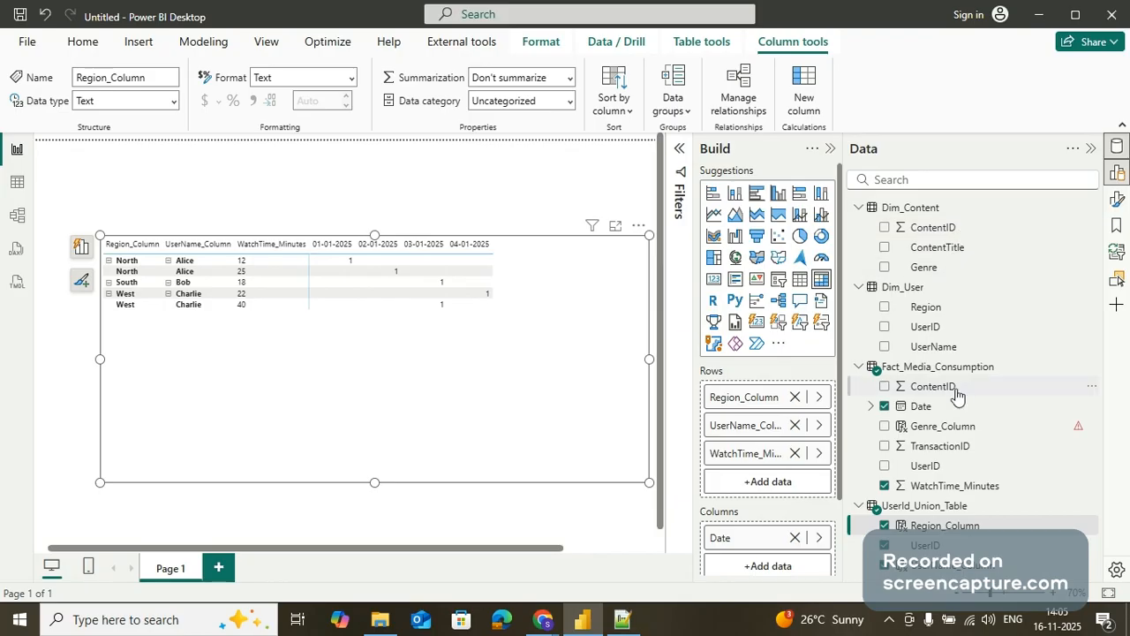
Examine Genre_Column's LOOKUPVALUE formula in Fact_Media_Consumption, check ContentID and Genre in the Dim_Content table for repeated IDs, and return to the report
click(926, 430)
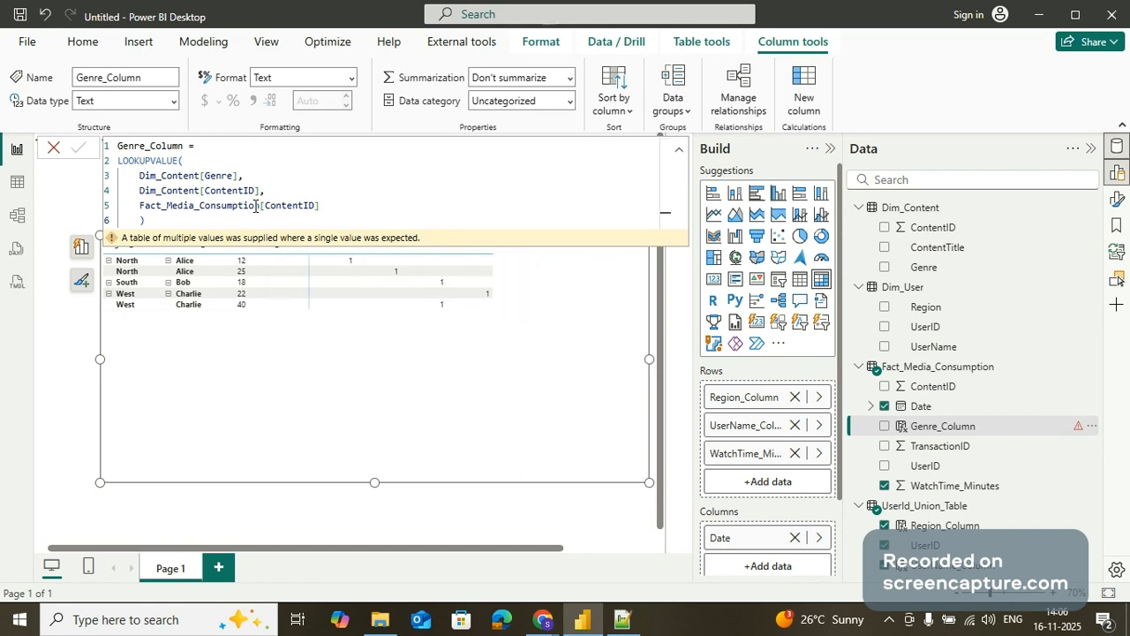
drag(262, 205, 351, 214)
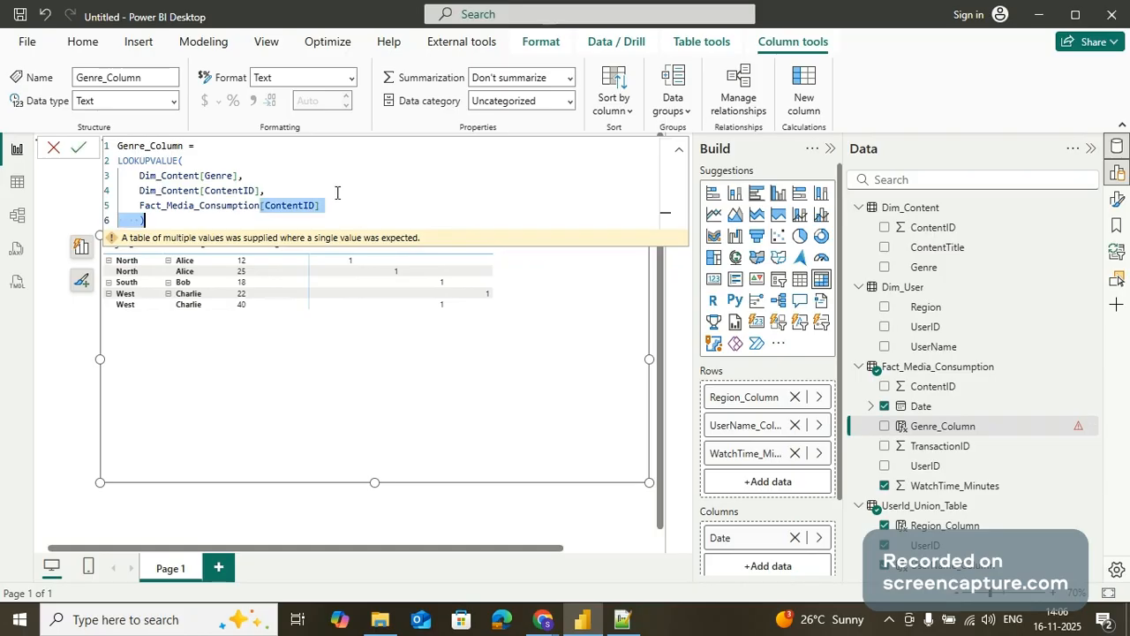
click(238, 176)
drag(265, 191, 139, 175)
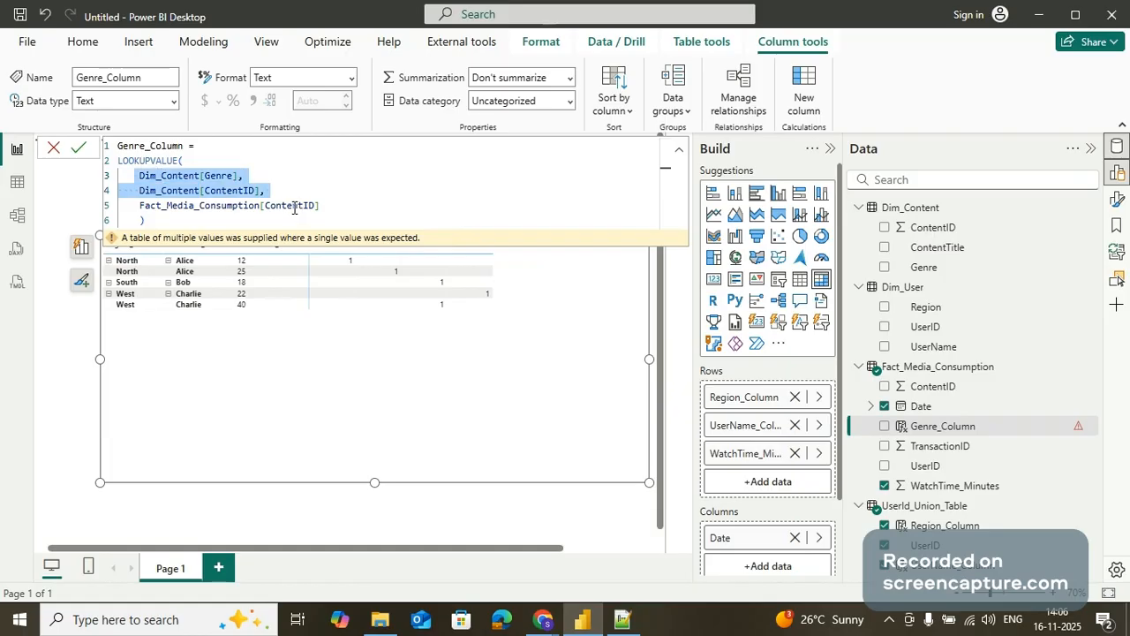
click(16, 183)
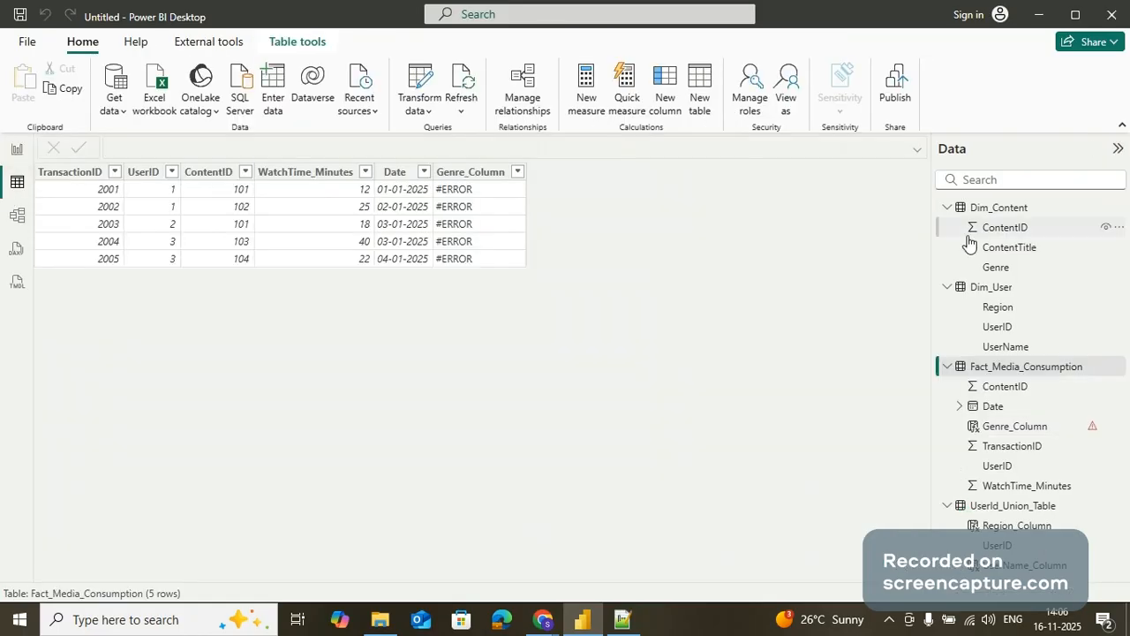
click(995, 267)
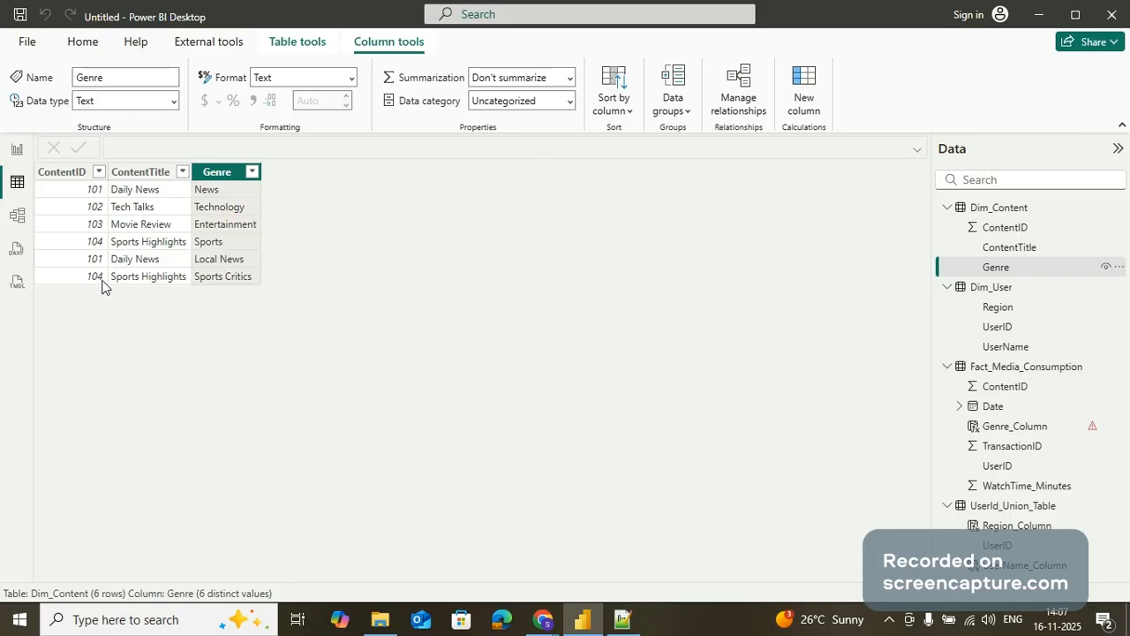
click(17, 151)
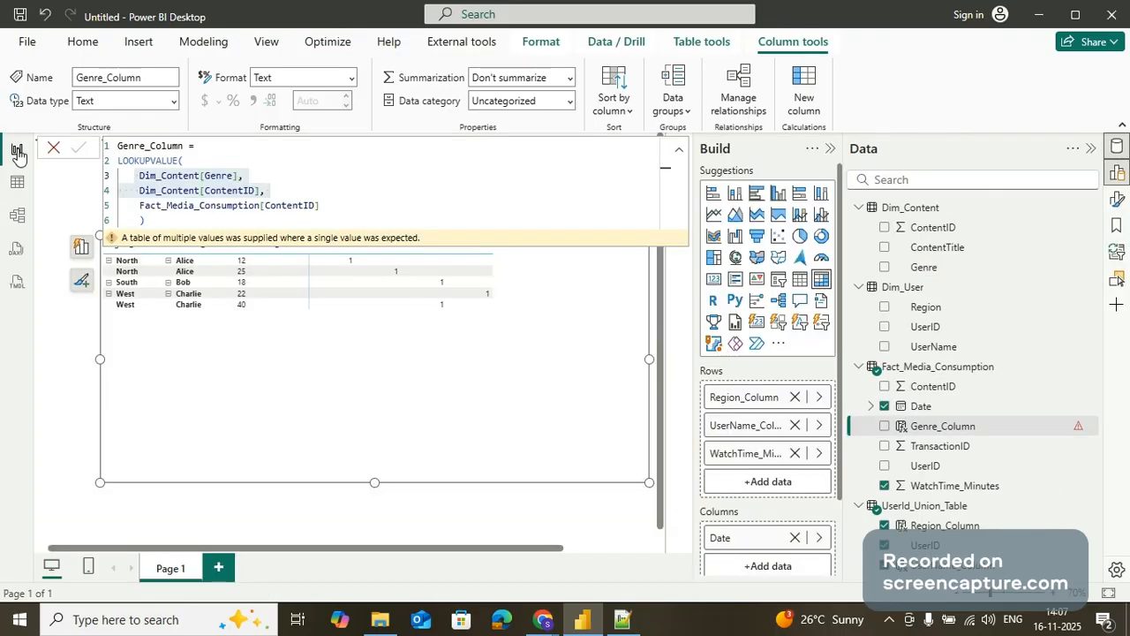
Open the formula of Genre_Column, switch to Notepad++ and copy the prepared CALCULATE expression with MAX and FILTER
click(958, 429)
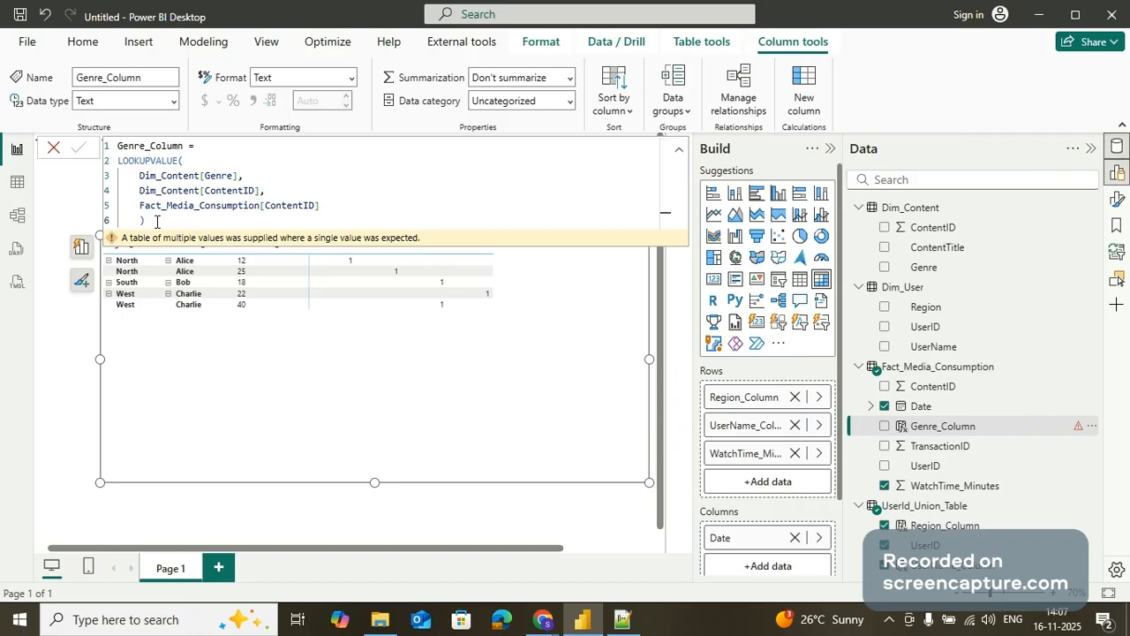
click(636, 622)
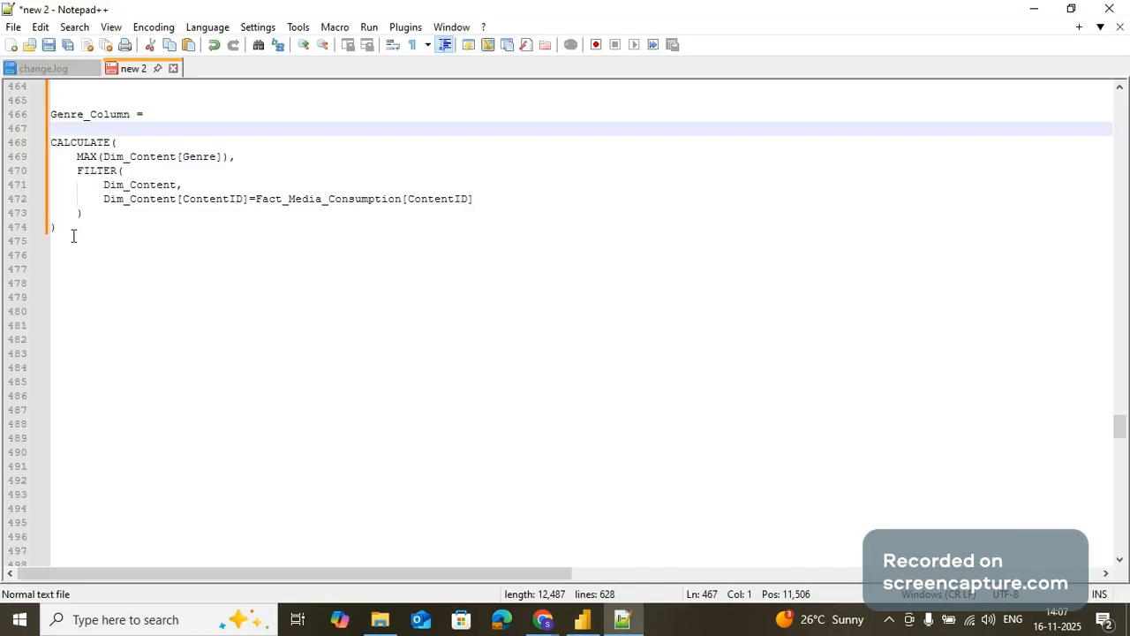
drag(74, 236, 49, 150)
key(ctrl+c)
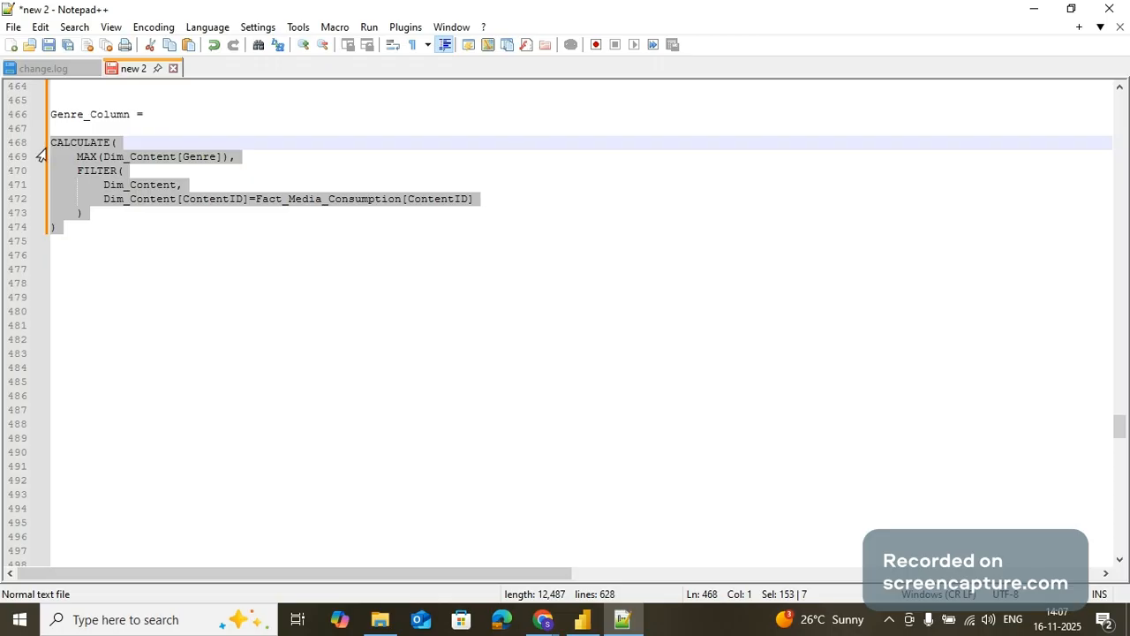
Back in Power BI Desktop, replace Genre_Column's LOOKUPVALUE expression with the copied CALCULATE(MAX(Dim_Content[Genre]), FILTER(Dim_Content, Dim_Content[ContentID]=Fact_Media_Consumption[ContentID])) and apply it
click(581, 619)
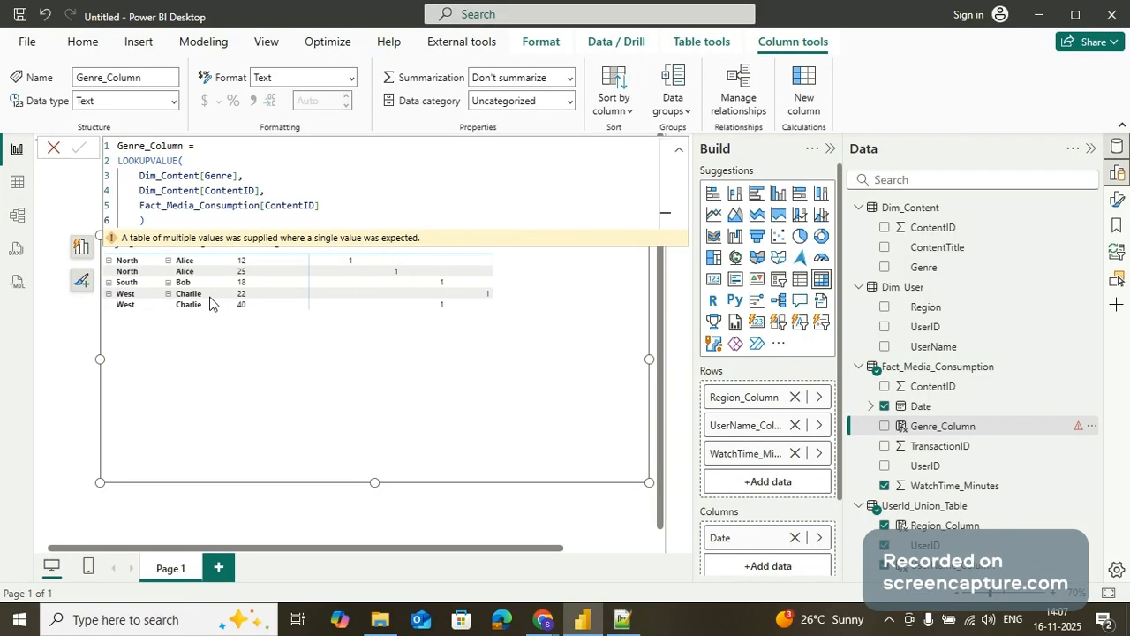
drag(147, 219, 115, 171)
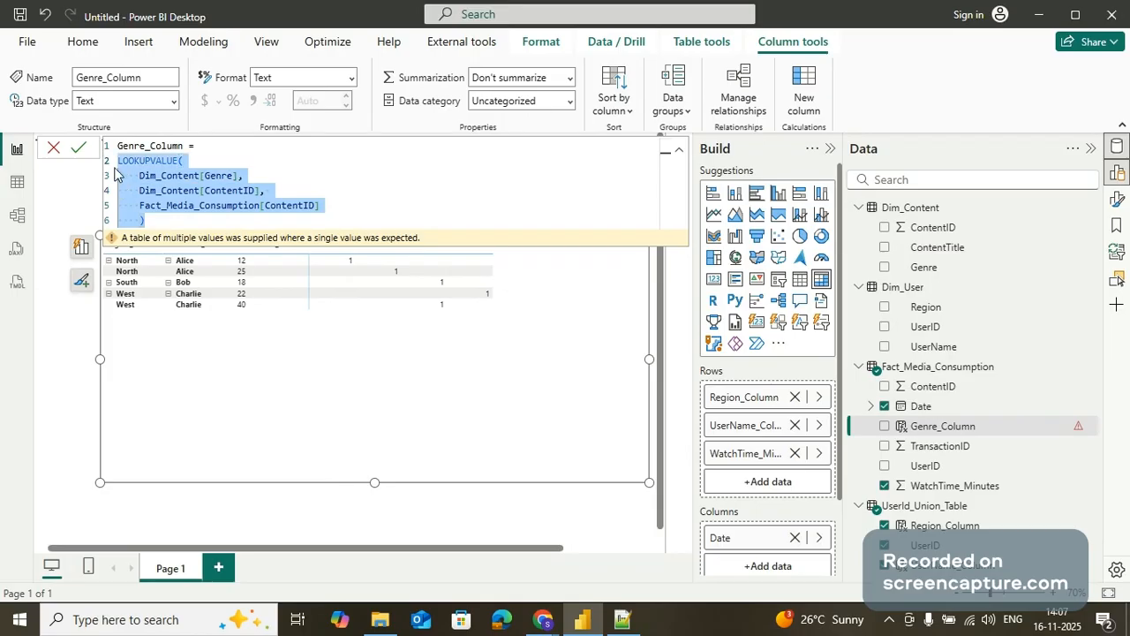
key(ctrl+v)
key(Return)
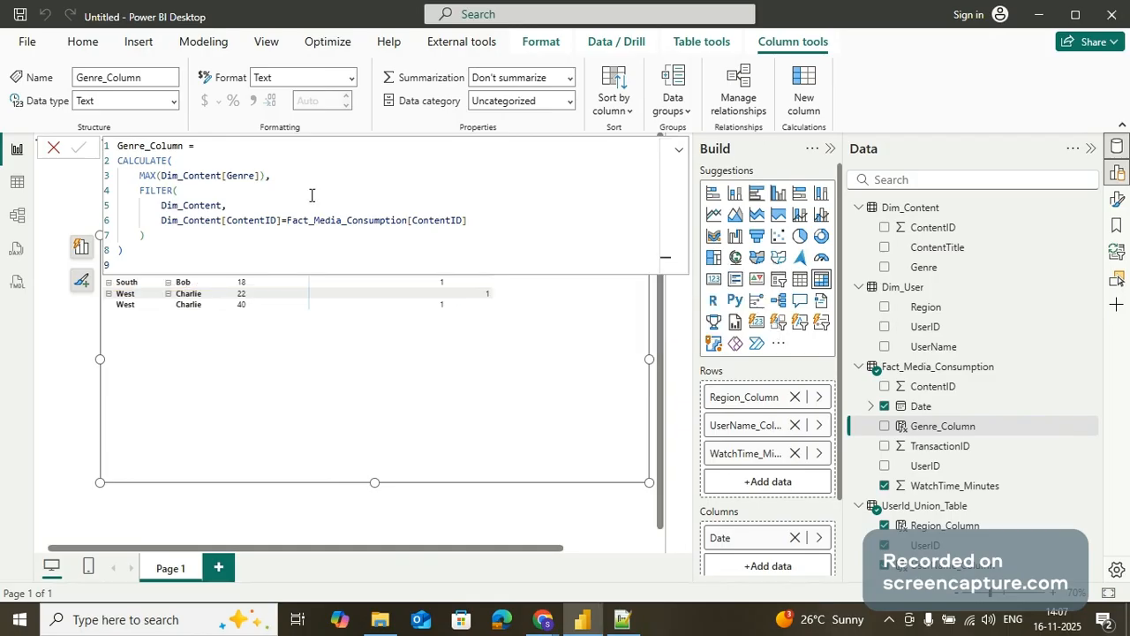
Close the formula editor, add Genre_Column to the matrix rows below WatchTime_Minutes, and deselect the matrix
click(53, 149)
drag(936, 432, 772, 494)
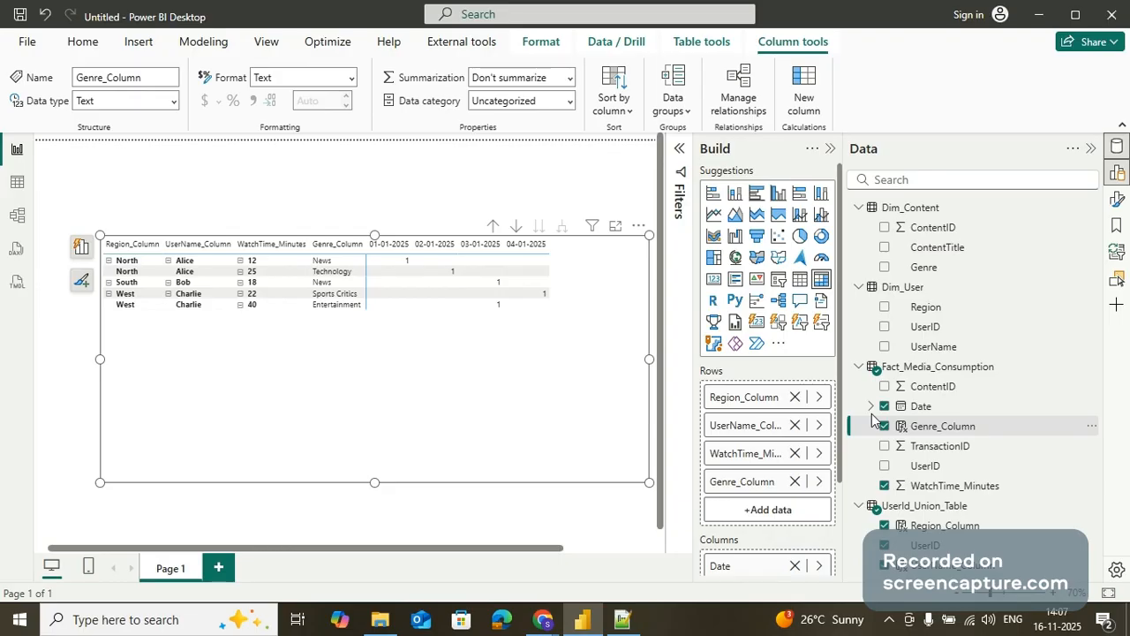
click(621, 168)
Examine the FILTER condition in Genre_Column's formula, compare it with the genres per ContentID in Dim_Content, and return to the report
click(934, 433)
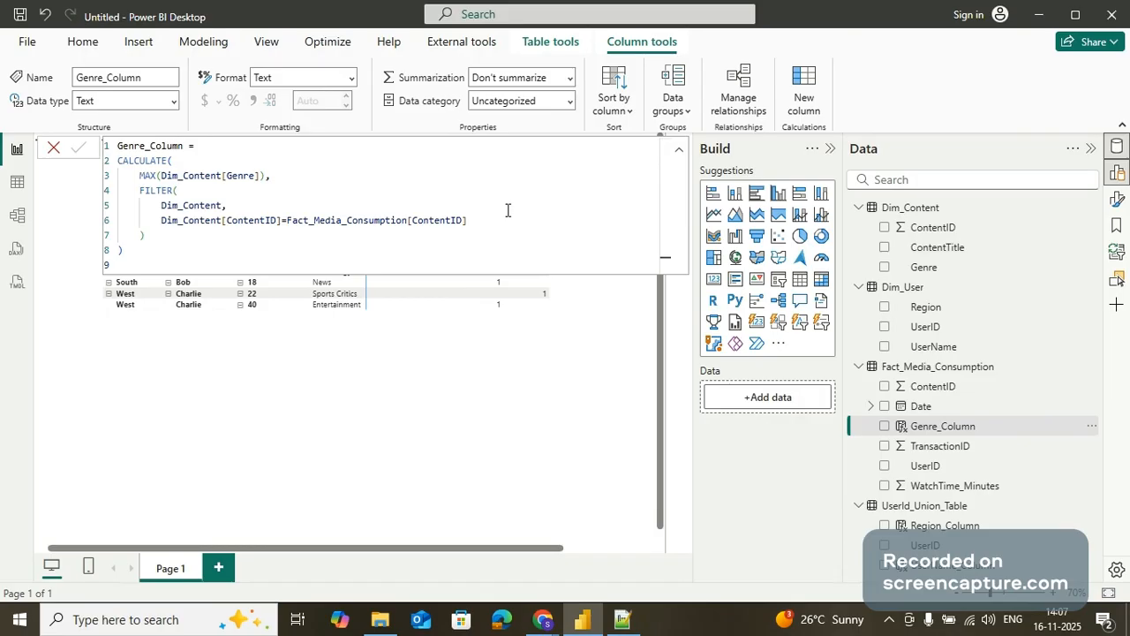
click(193, 165)
drag(141, 192, 209, 233)
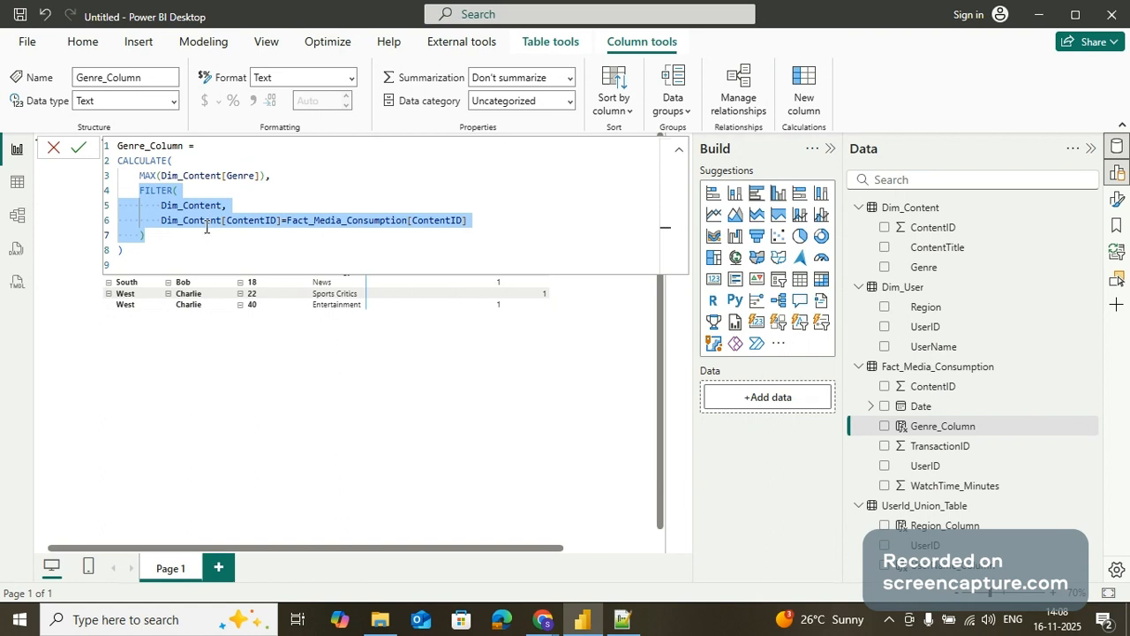
click(205, 221)
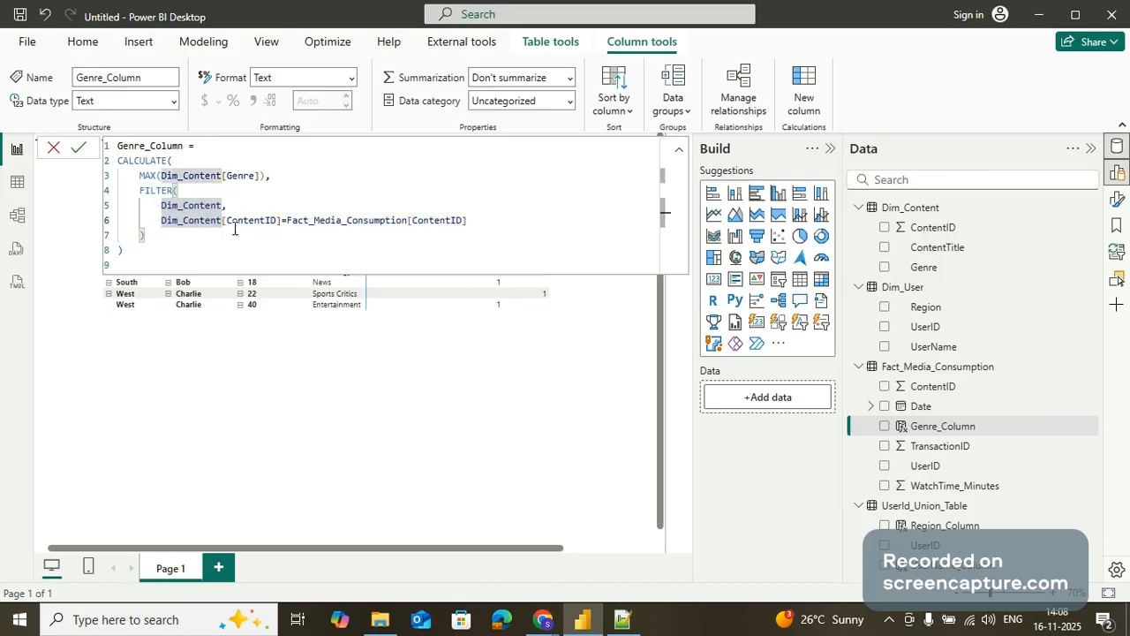
double_click(388, 218)
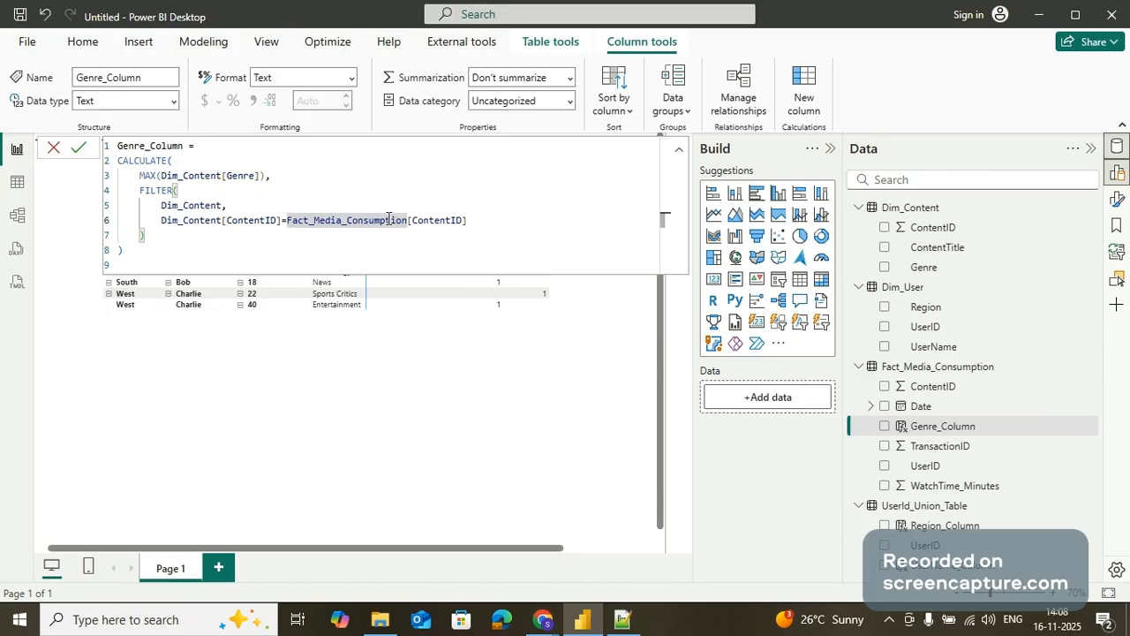
click(17, 182)
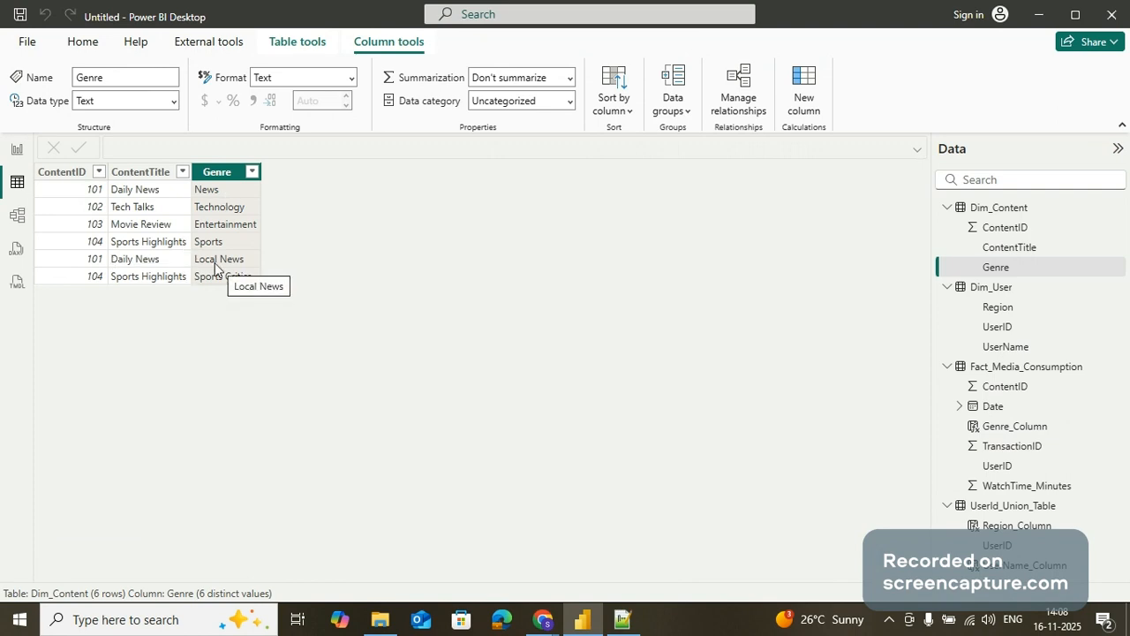
click(18, 148)
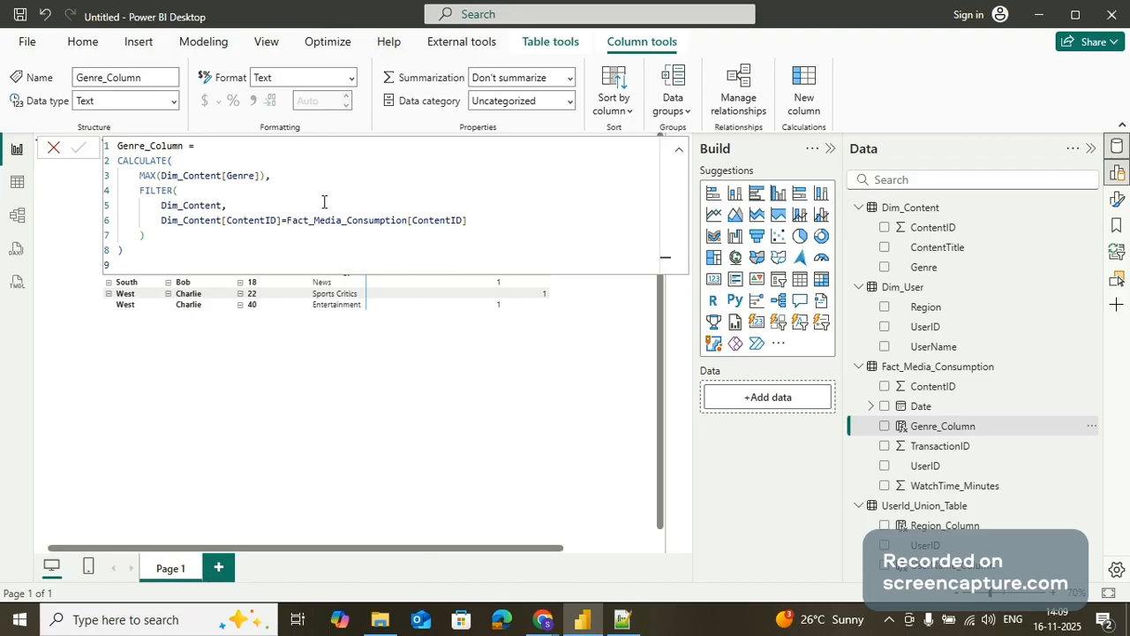
Examine the CALCULATE and MAX parts of Genre_Column's formula and check the column's values in the Fact_Media_Consumption table
drag(472, 221, 163, 206)
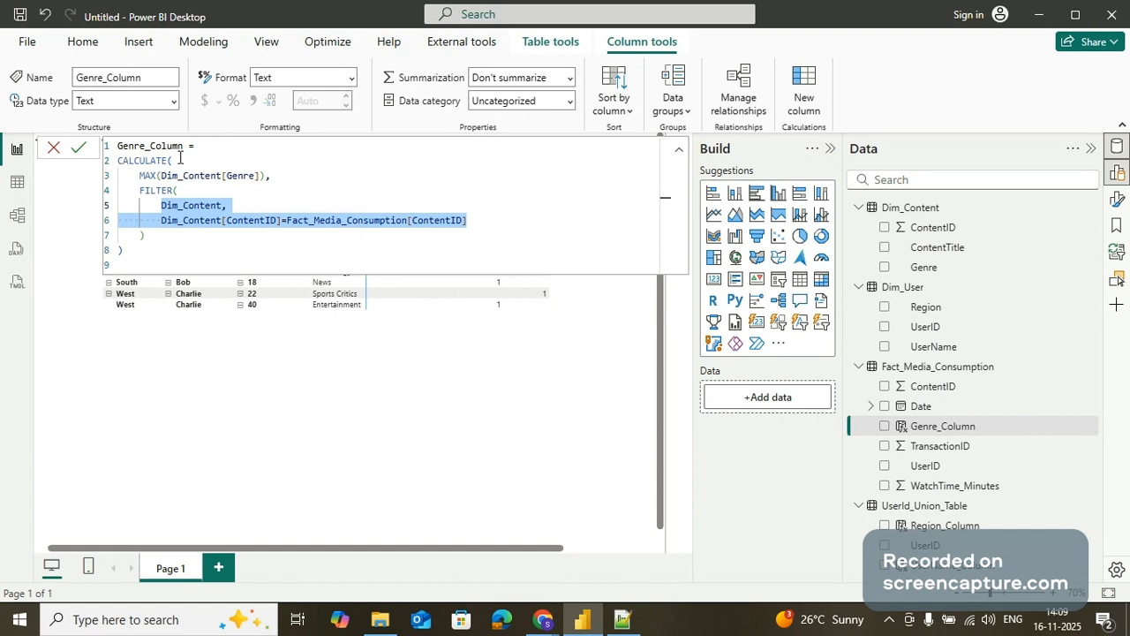
drag(179, 159, 120, 160)
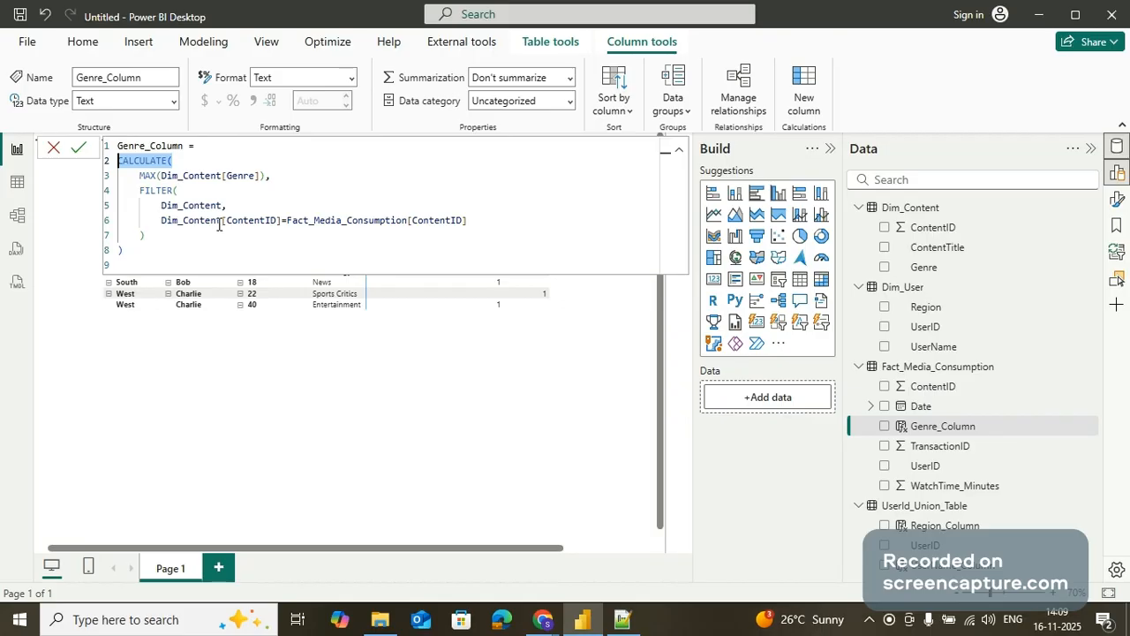
click(137, 175)
drag(138, 175, 159, 172)
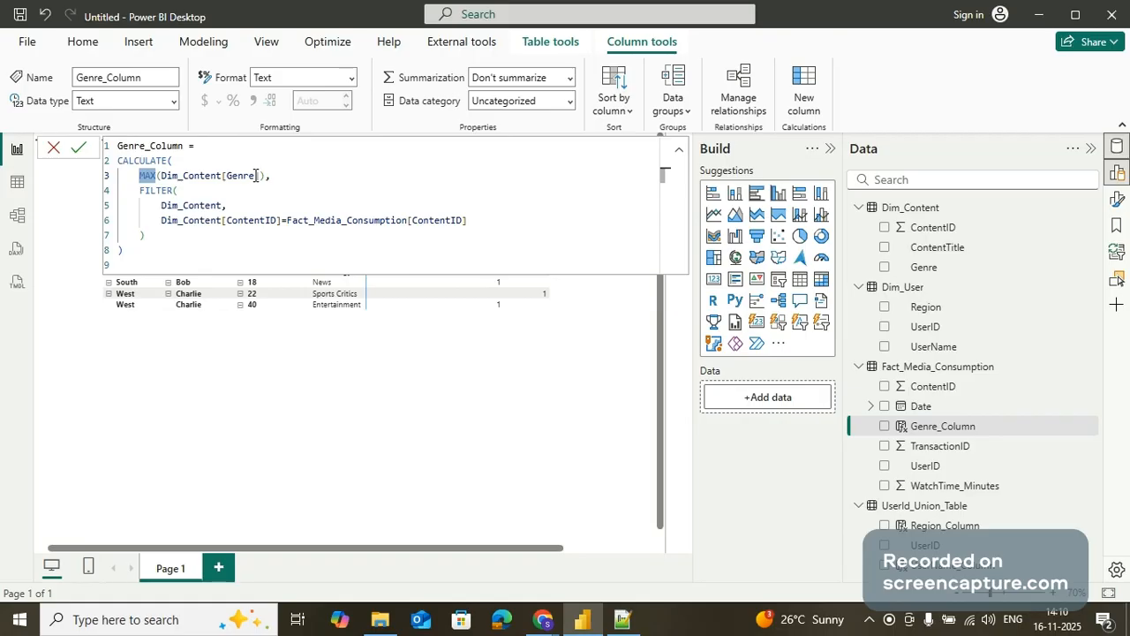
click(17, 183)
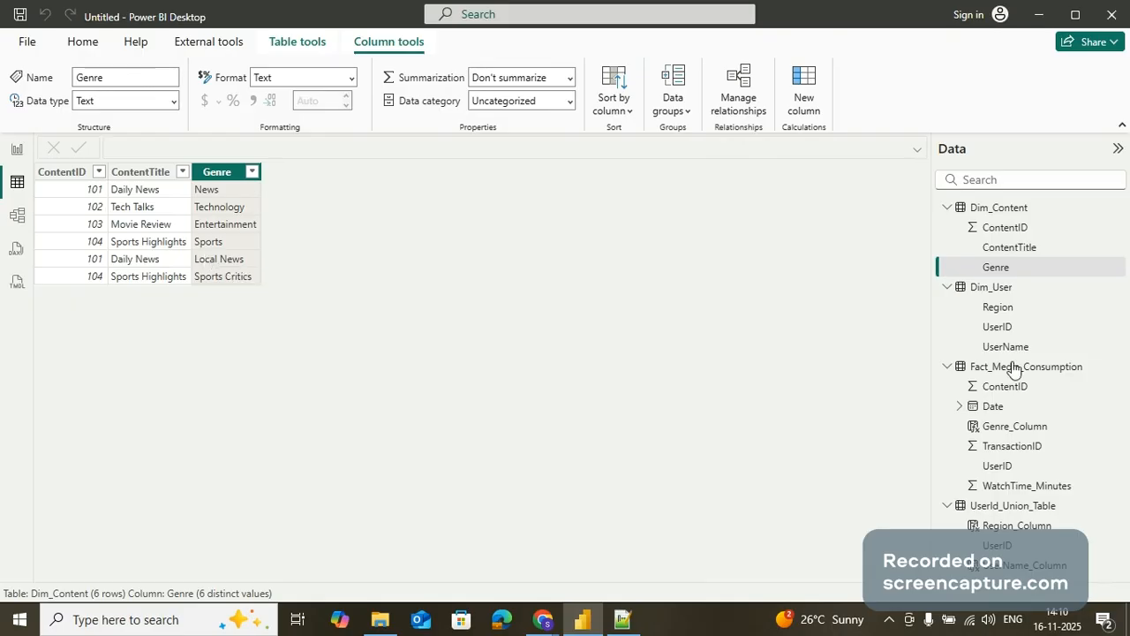
click(1015, 426)
click(139, 175)
drag(139, 175, 270, 177)
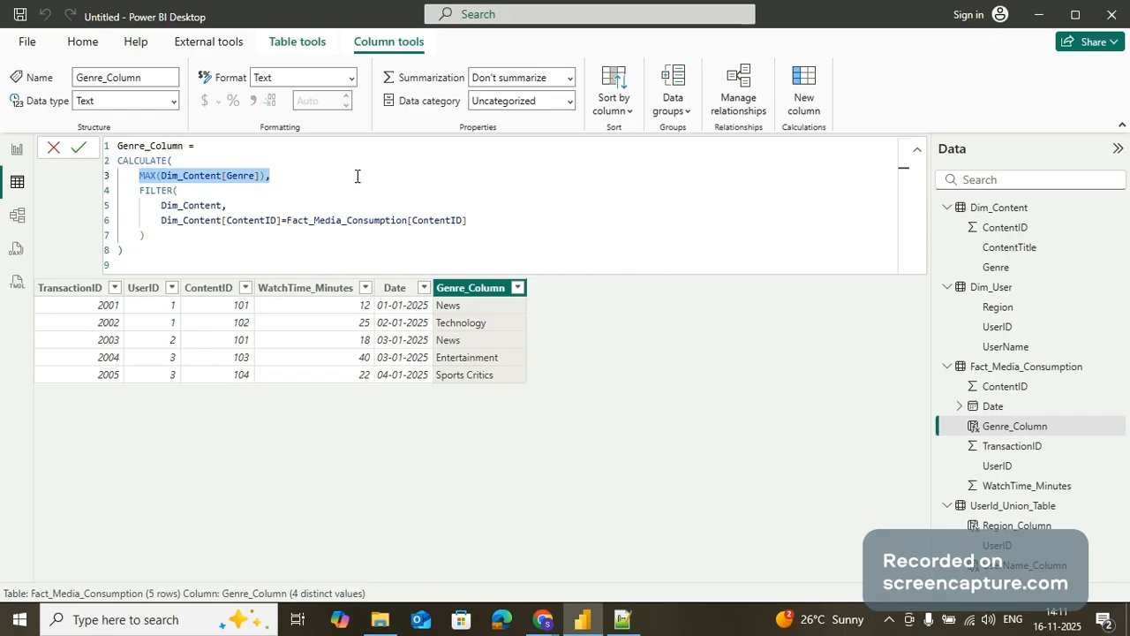
Return to the report page, select the matrix and review the fields assigned to its rows, columns and values
click(17, 149)
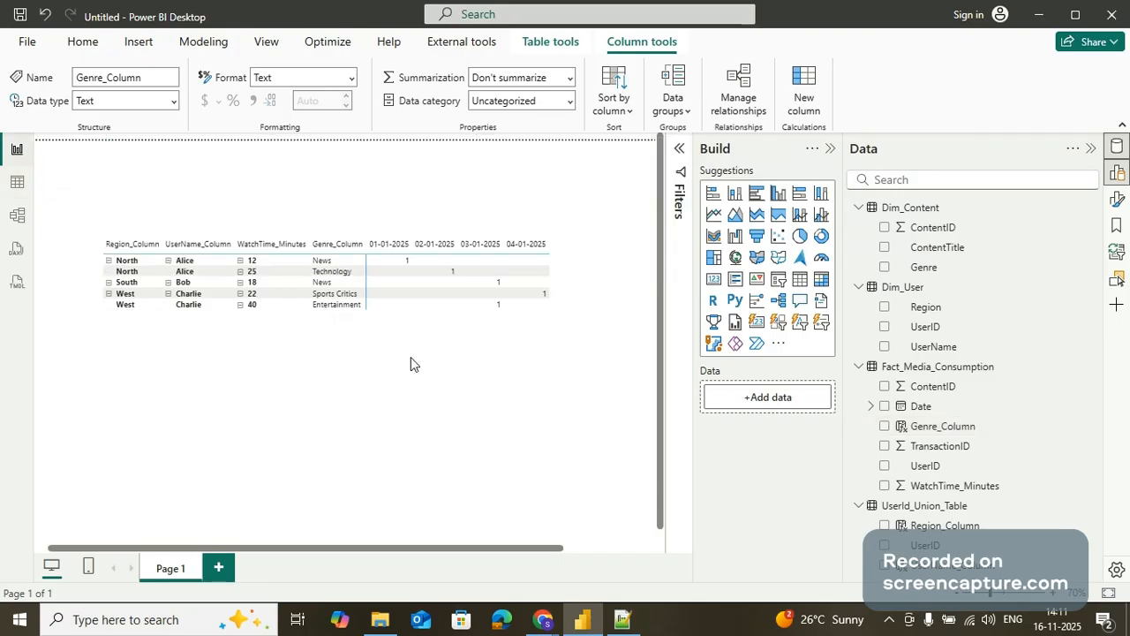
click(422, 332)
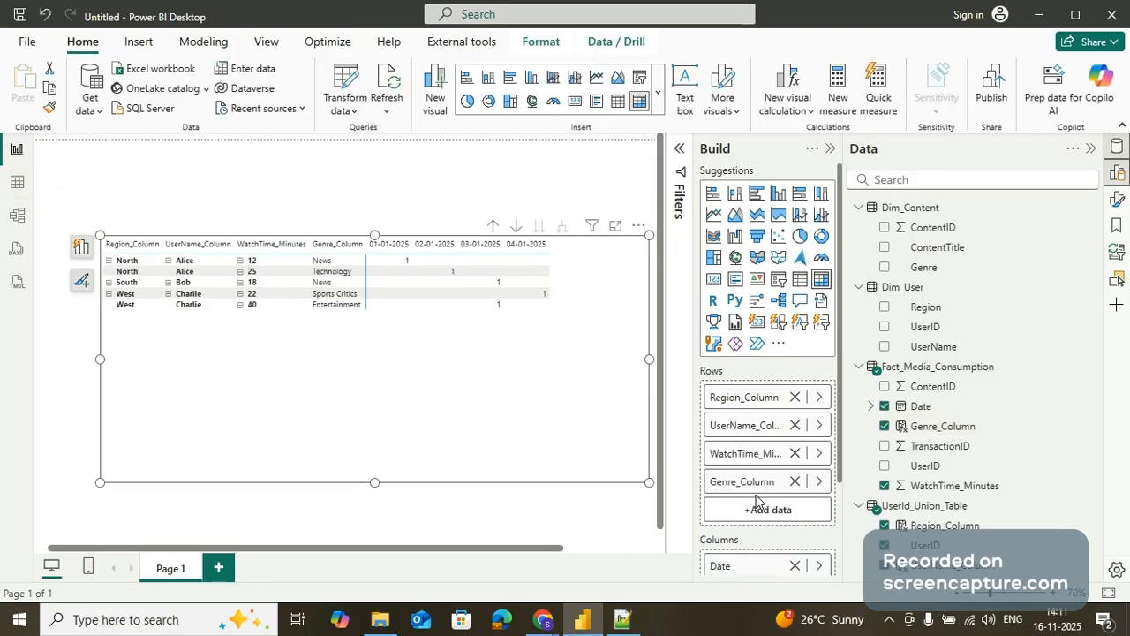
scroll(756, 499, down, 2)
scroll(776, 489, down, 1)
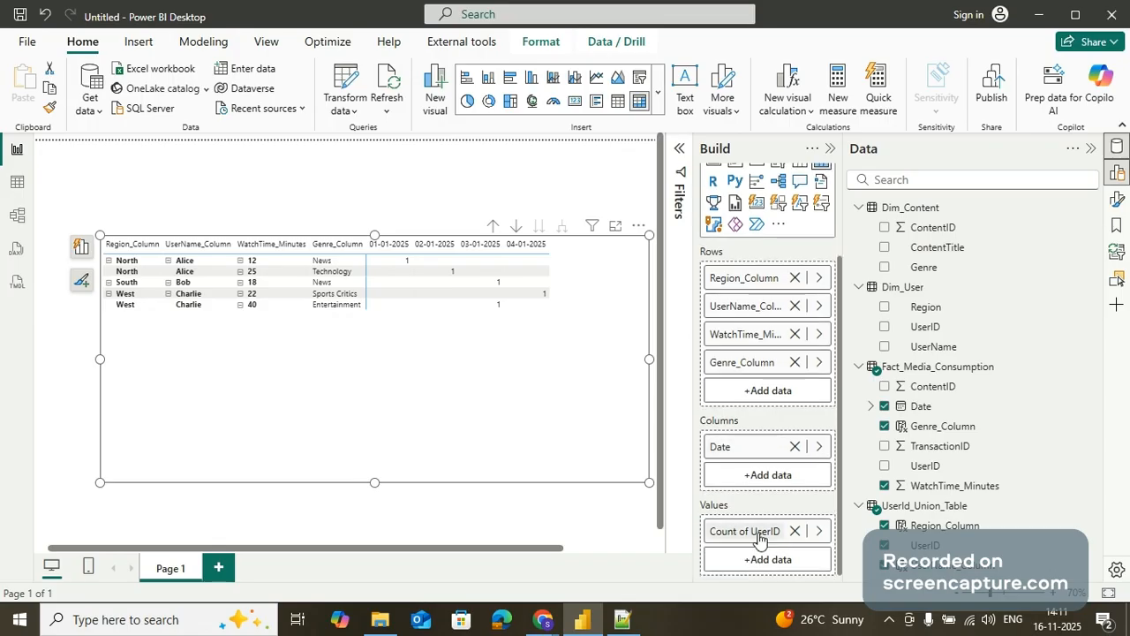